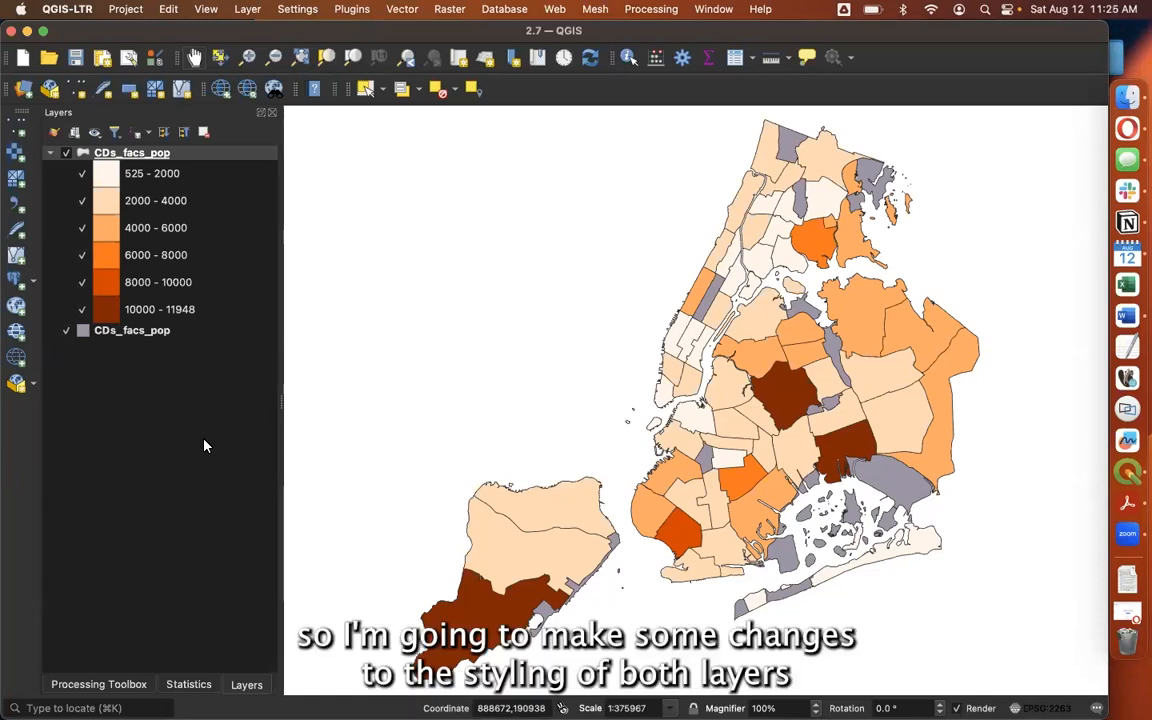
# Hide and show the bottom single-symbol layer and the top graduated layer in turn to compare what each displays
pyautogui.click(66, 331)
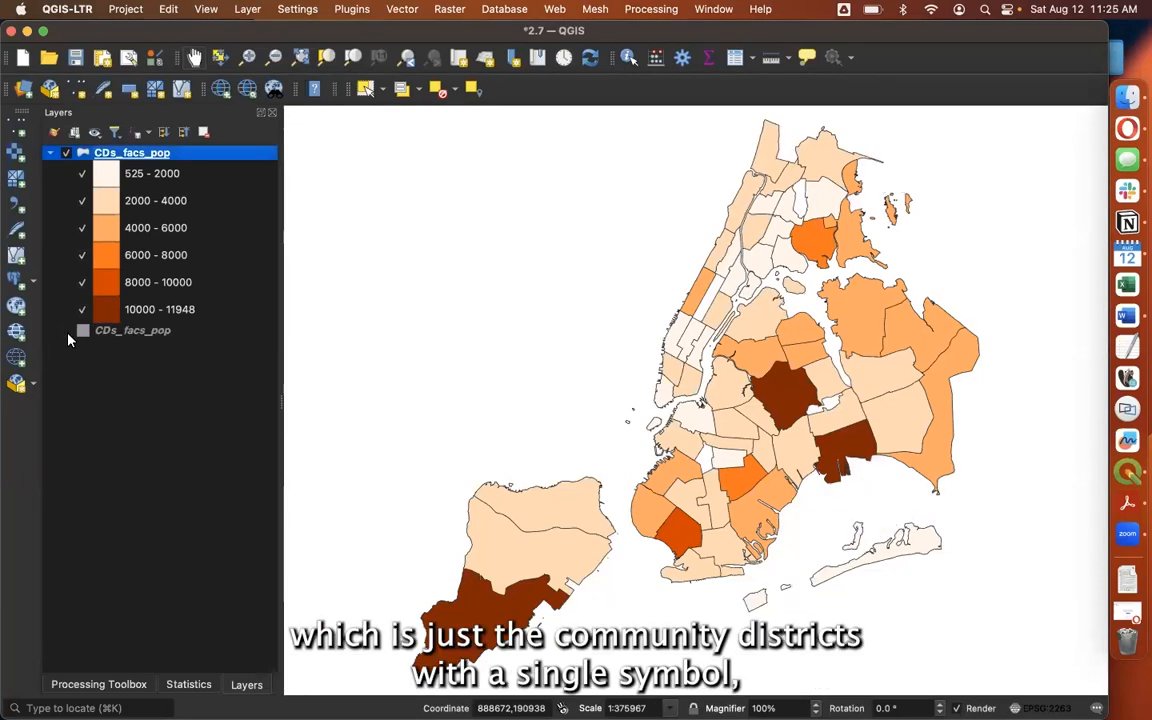
pyautogui.click(67, 332)
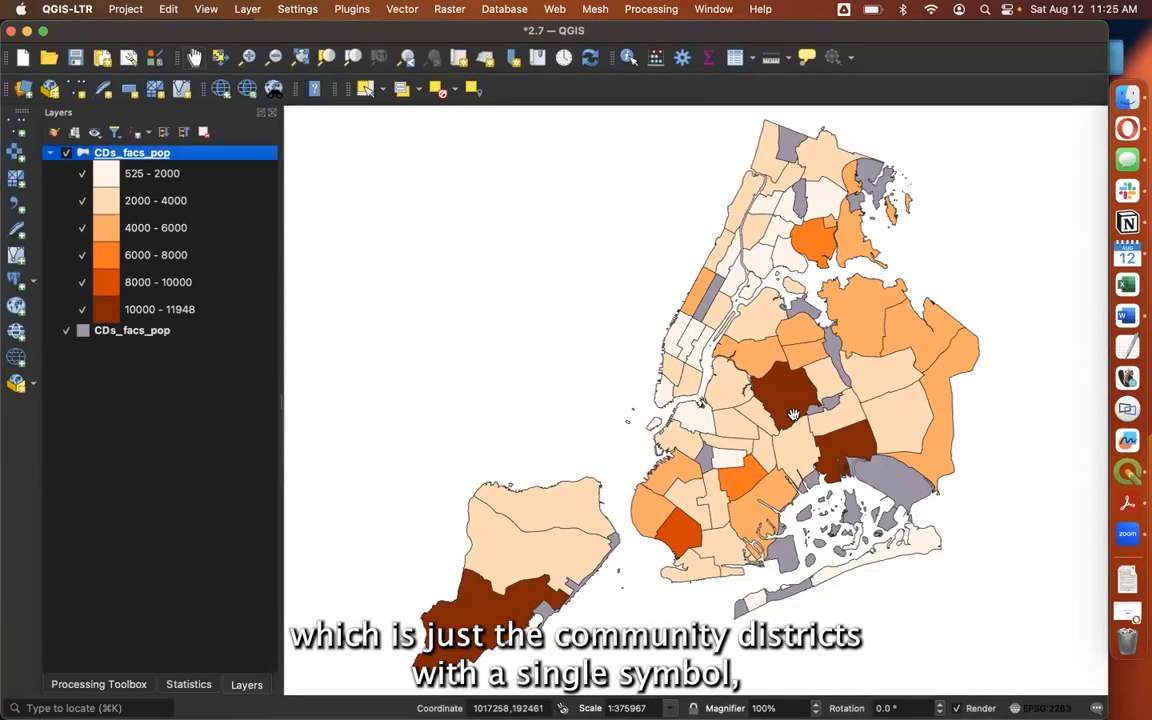
pyautogui.click(66, 153)
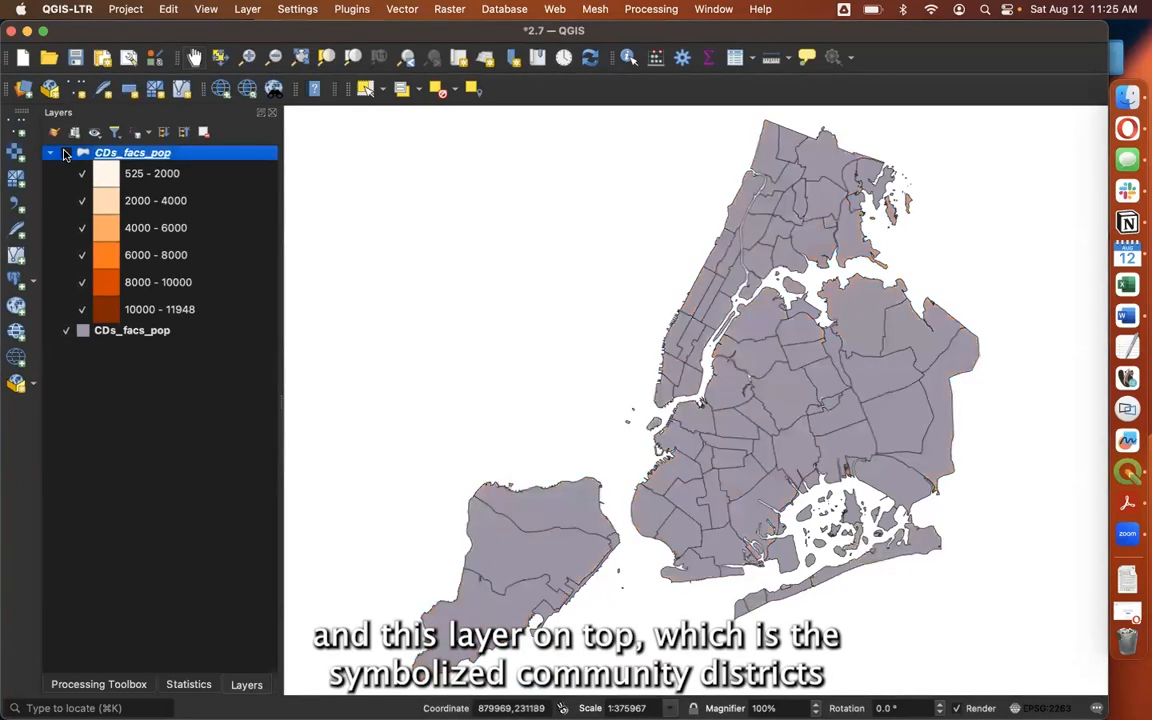
pyautogui.click(66, 153)
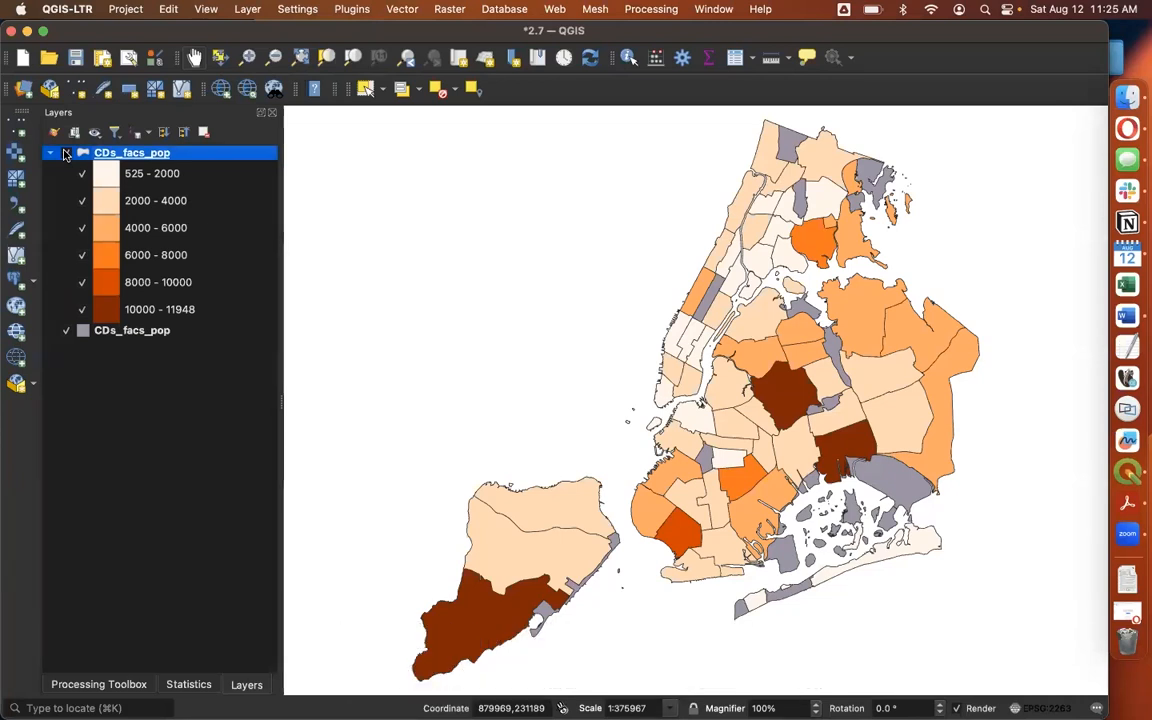
# Rename the bottom single-symbol CDs_facs_pop layer as Basemap
pyautogui.doubleClick(125, 331)
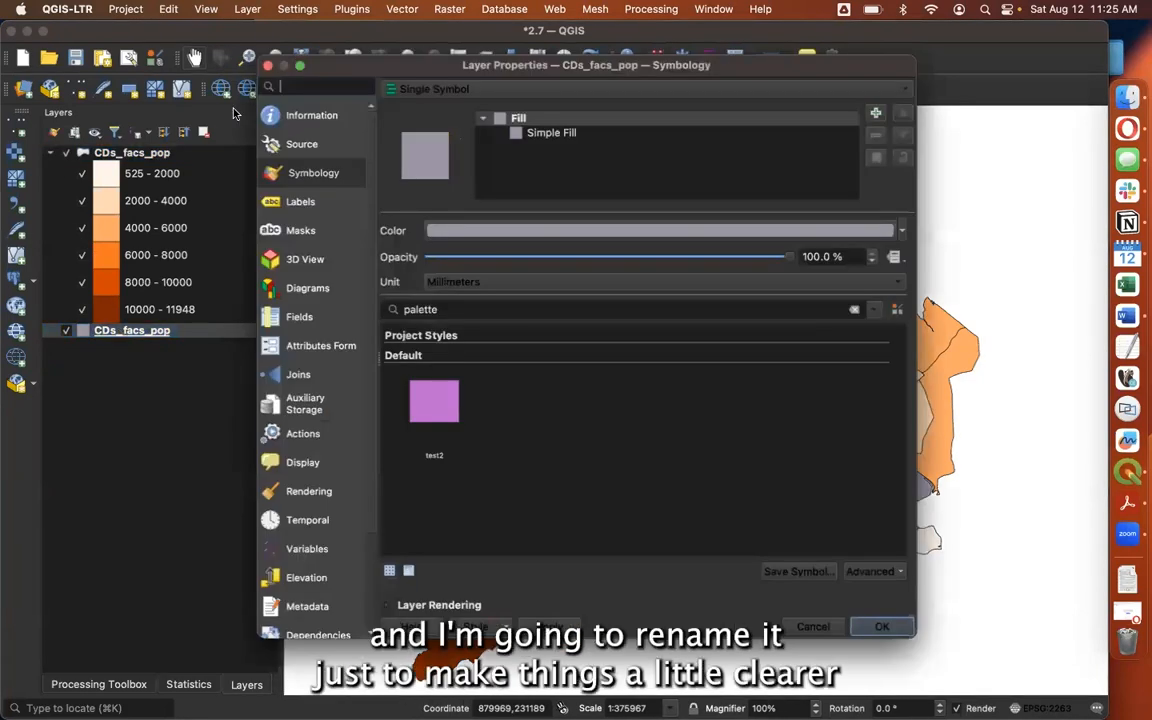
pyautogui.click(303, 142)
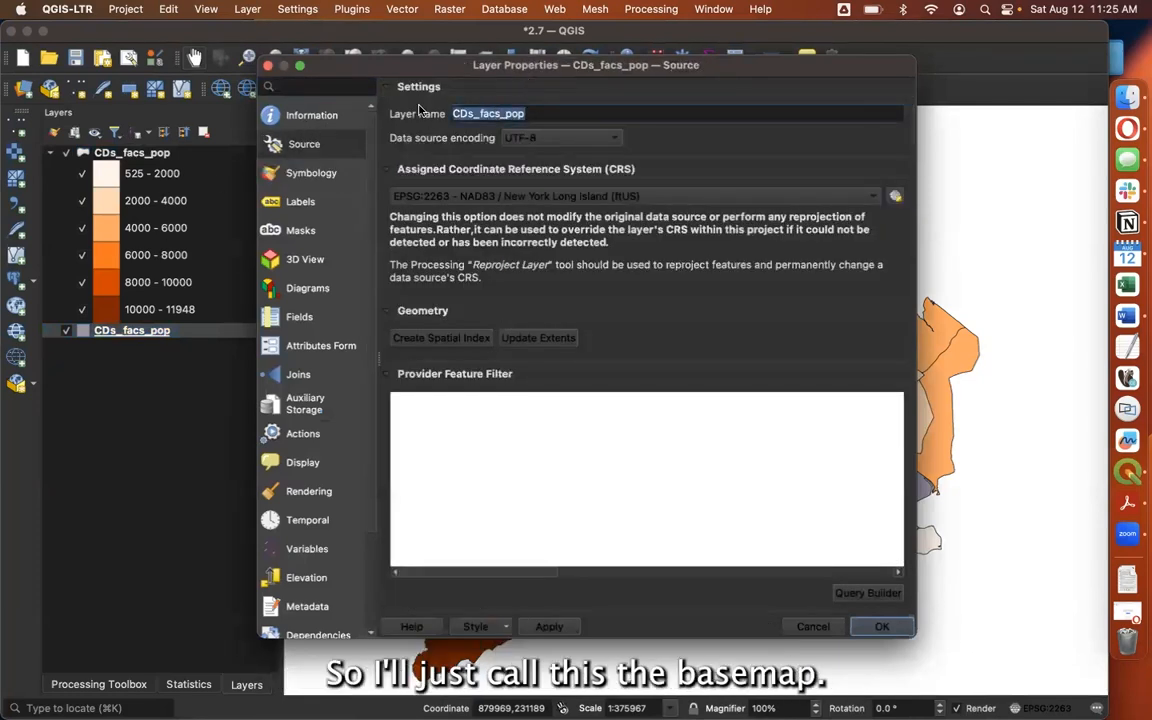
pyautogui.write('Basemap')
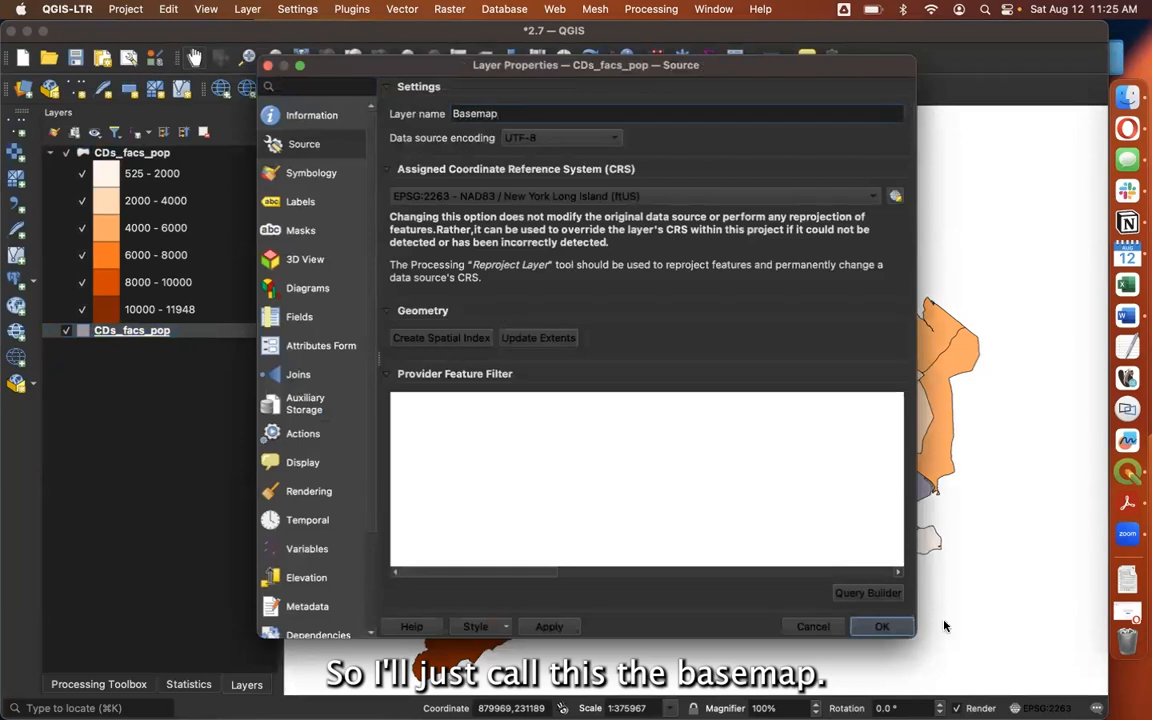
pyautogui.click(881, 626)
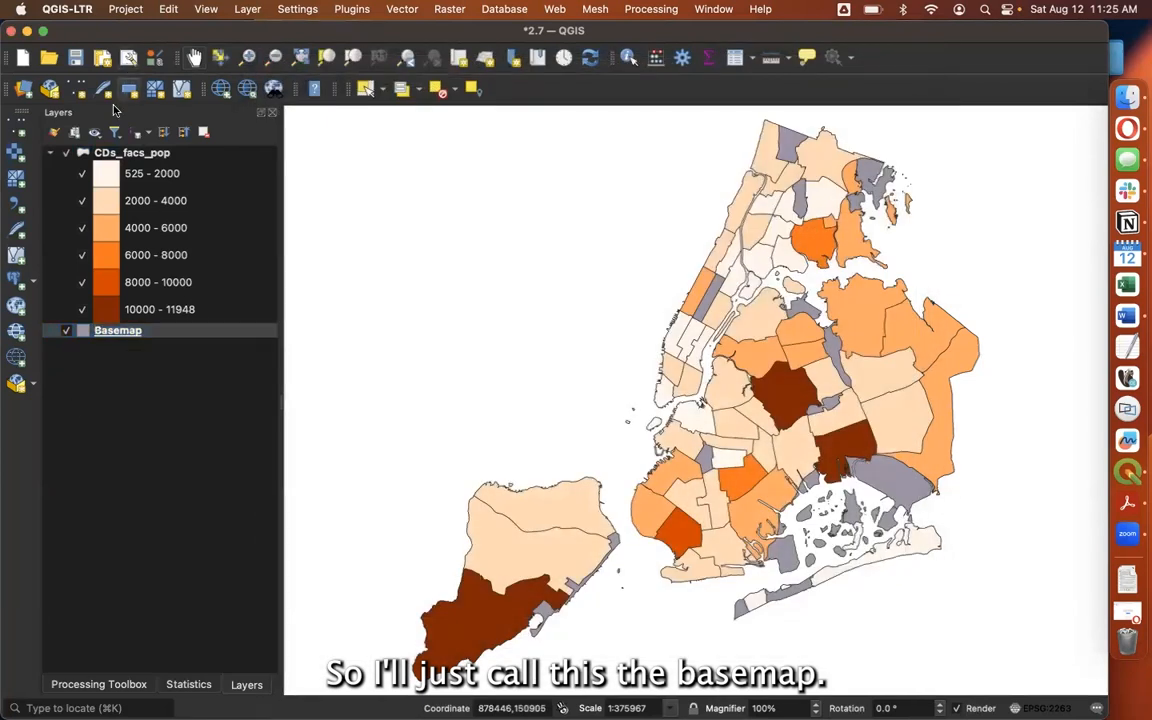
# Rename the graduated CDs_facs_pop layer as Population per Healthcare Facility
pyautogui.doubleClick(131, 152)
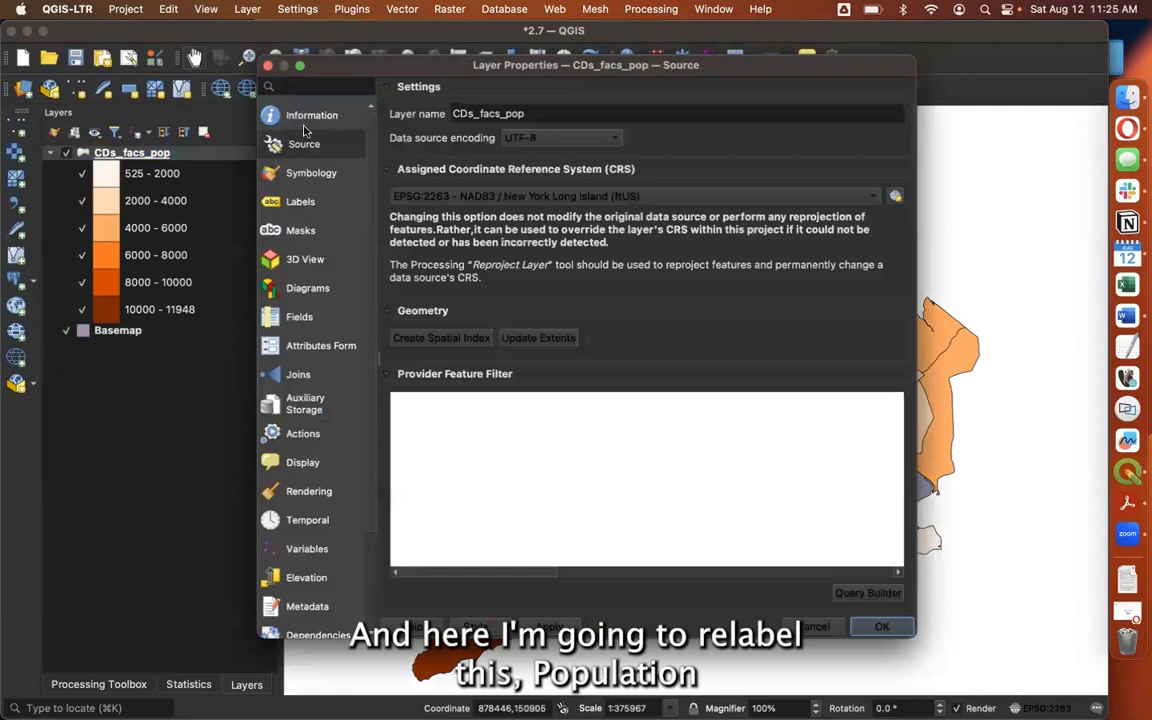
pyautogui.moveTo(540, 113); pyautogui.dragTo(383, 111)
pyautogui.write('Population per Healthcare Facility')
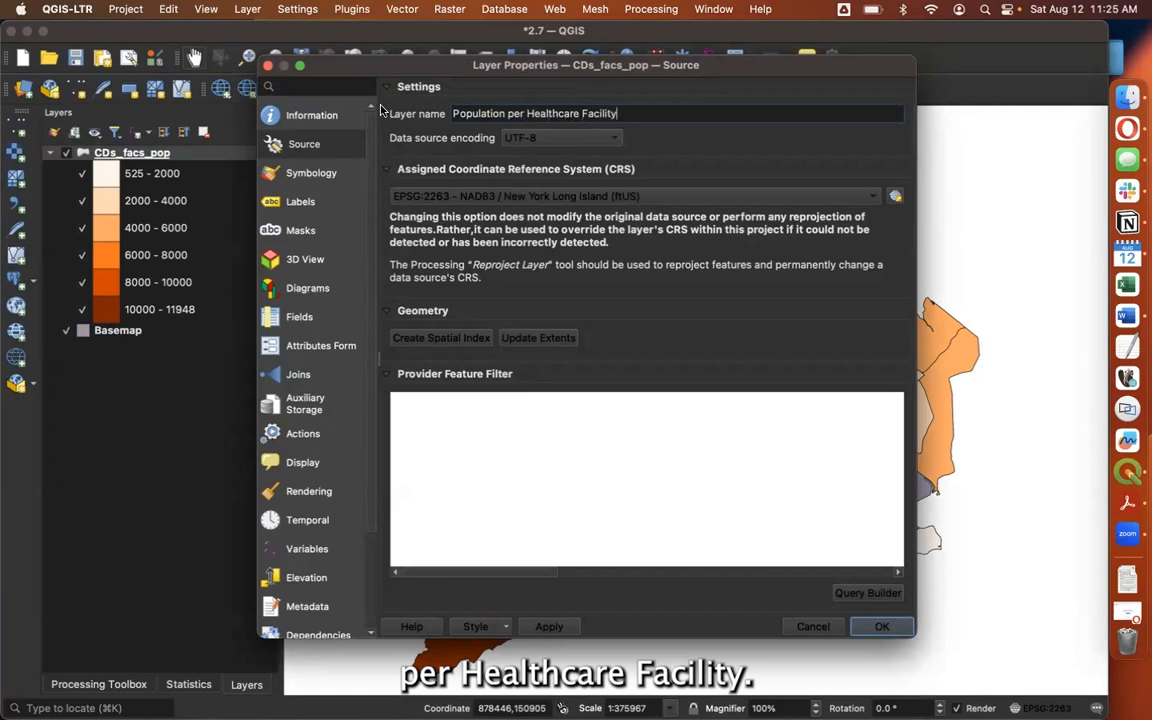
pyautogui.click(881, 626)
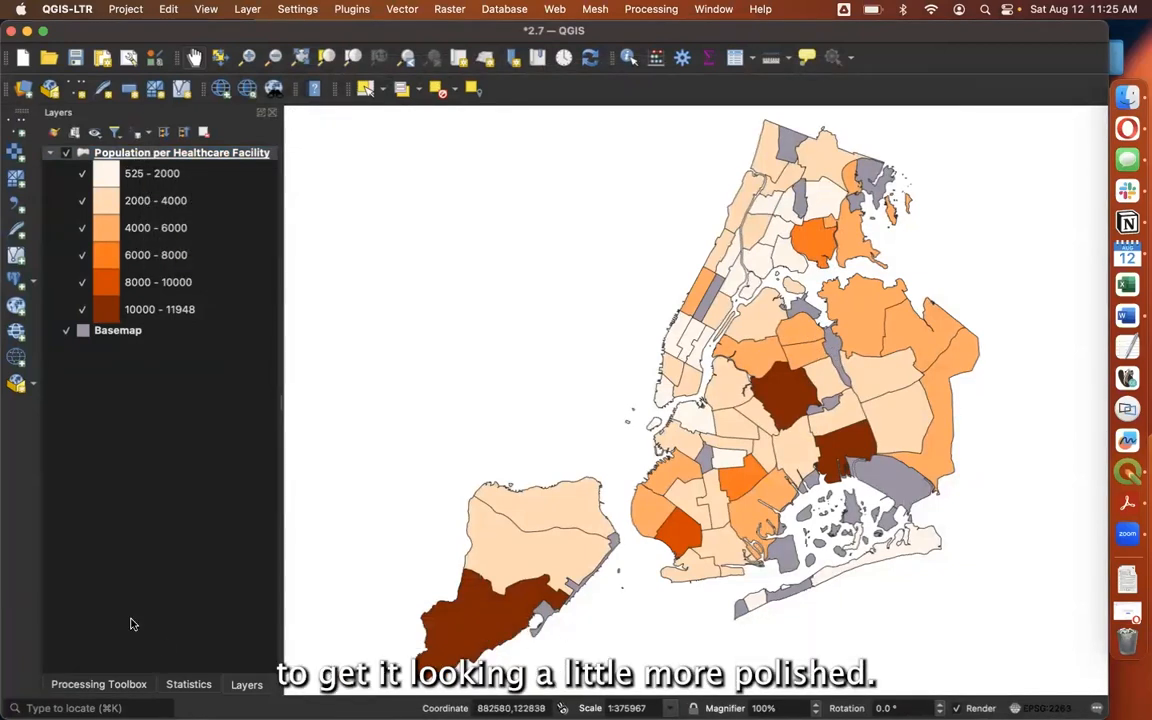
# Set the Basemap layer's fill to the neutral dark gray #2e2e2e, save it as a custom color swatch, and apply it
pyautogui.click(118, 331)
pyautogui.doubleClick(118, 331)
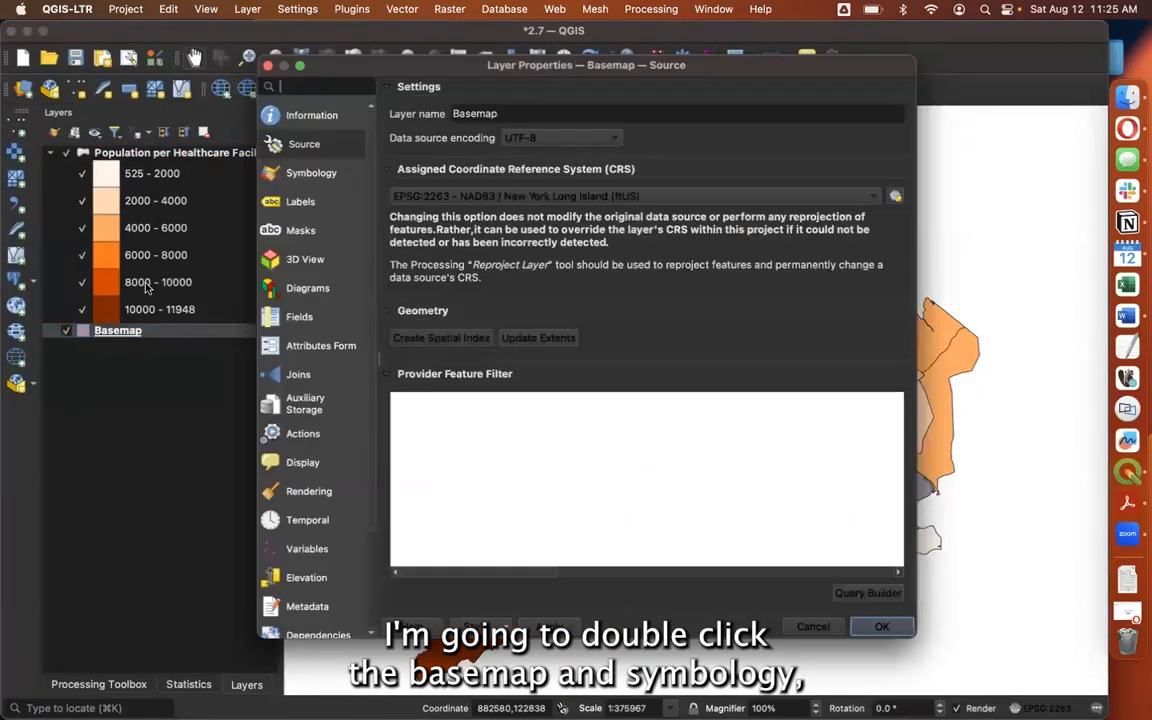
pyautogui.click(306, 175)
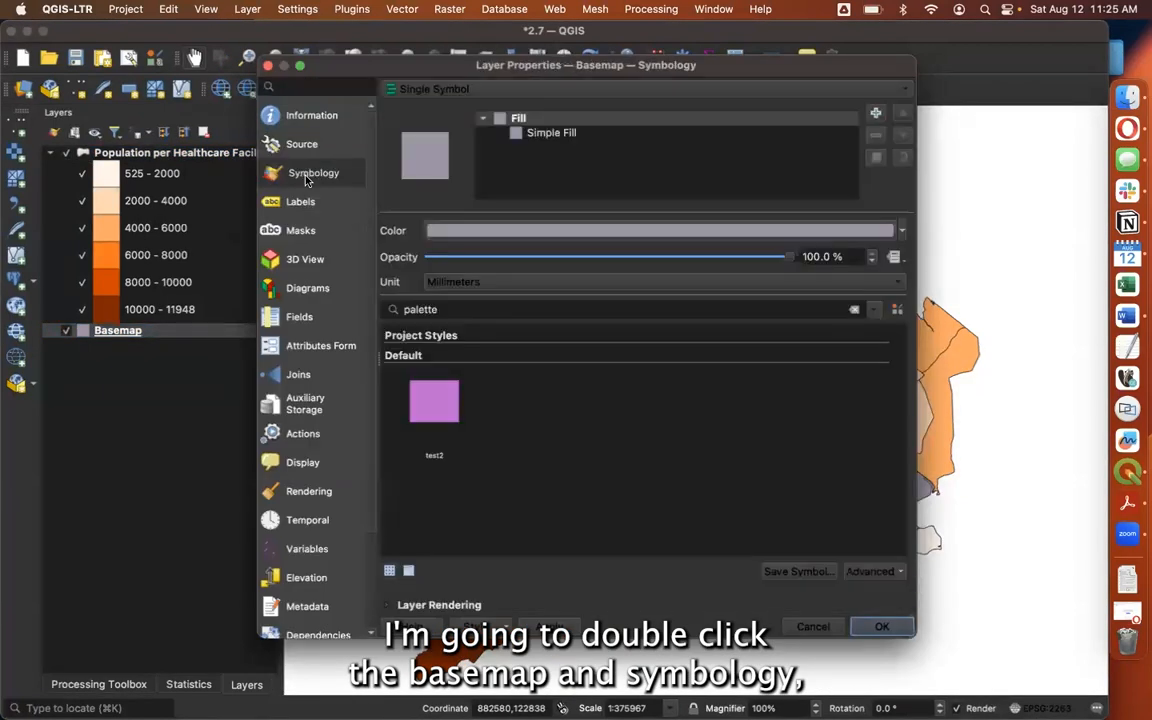
pyautogui.moveTo(810, 64); pyautogui.dragTo(628, 30)
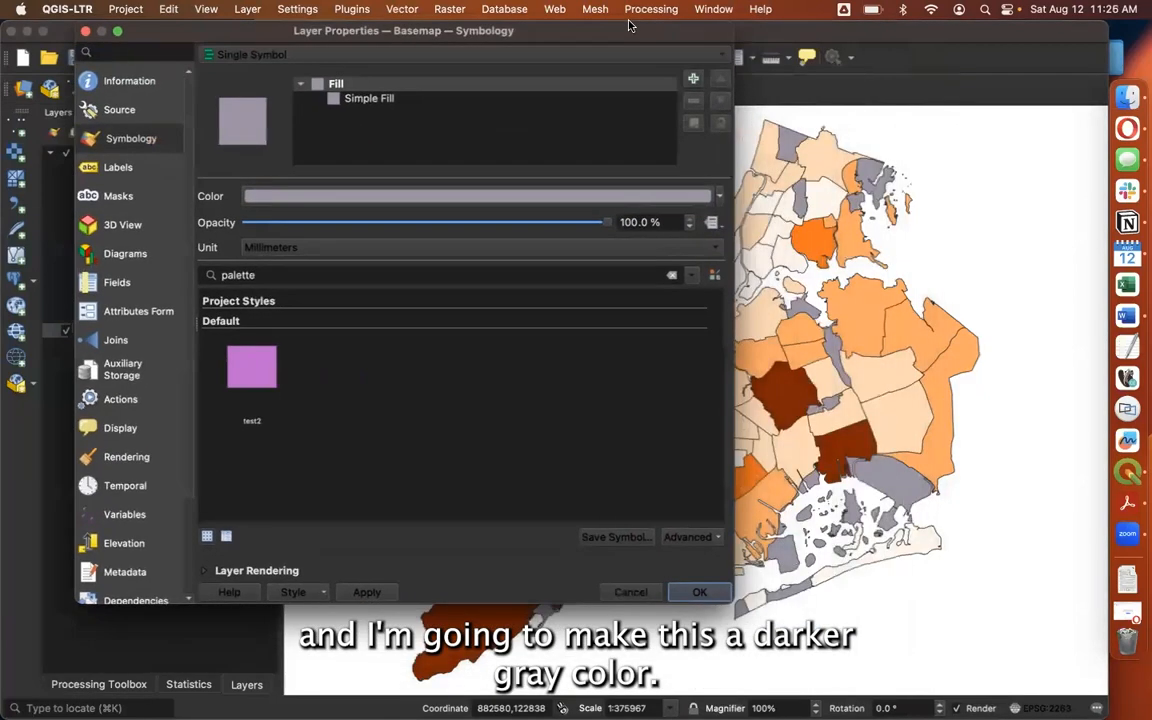
pyautogui.click(303, 196)
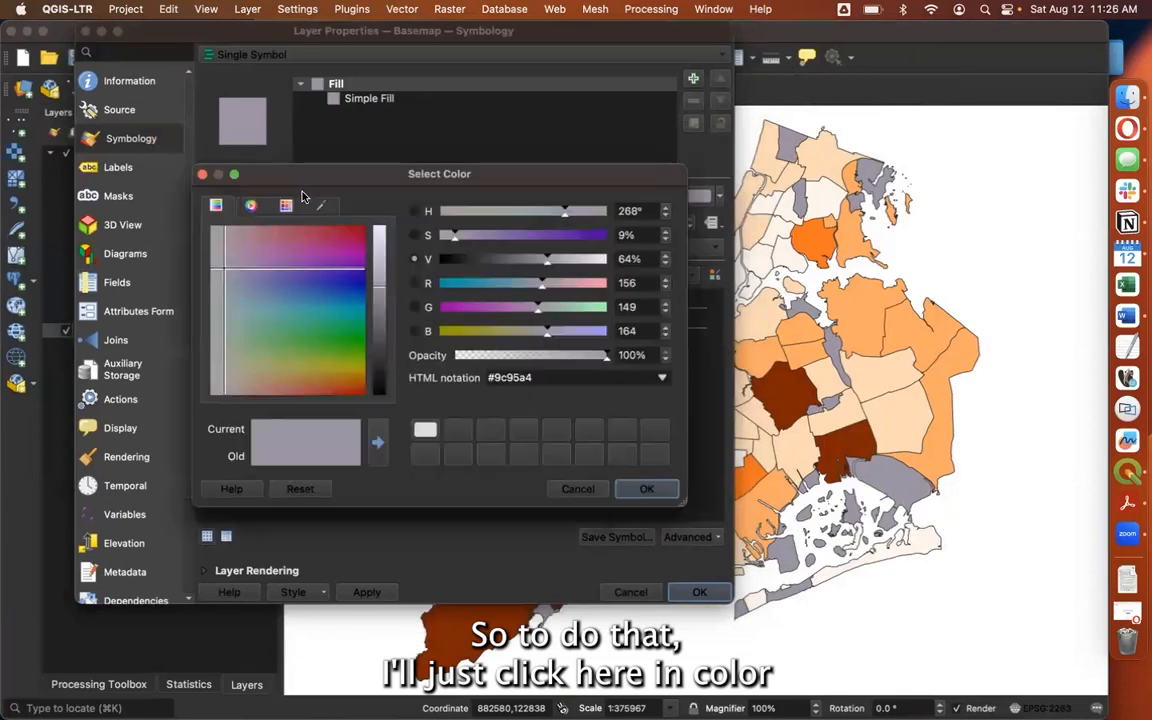
pyautogui.moveTo(380, 355)
pyautogui.mouseDown()
pyautogui.moveTo(379, 378)
pyautogui.moveTo(379, 358)
pyautogui.moveTo(379, 368)
pyautogui.mouseUp()
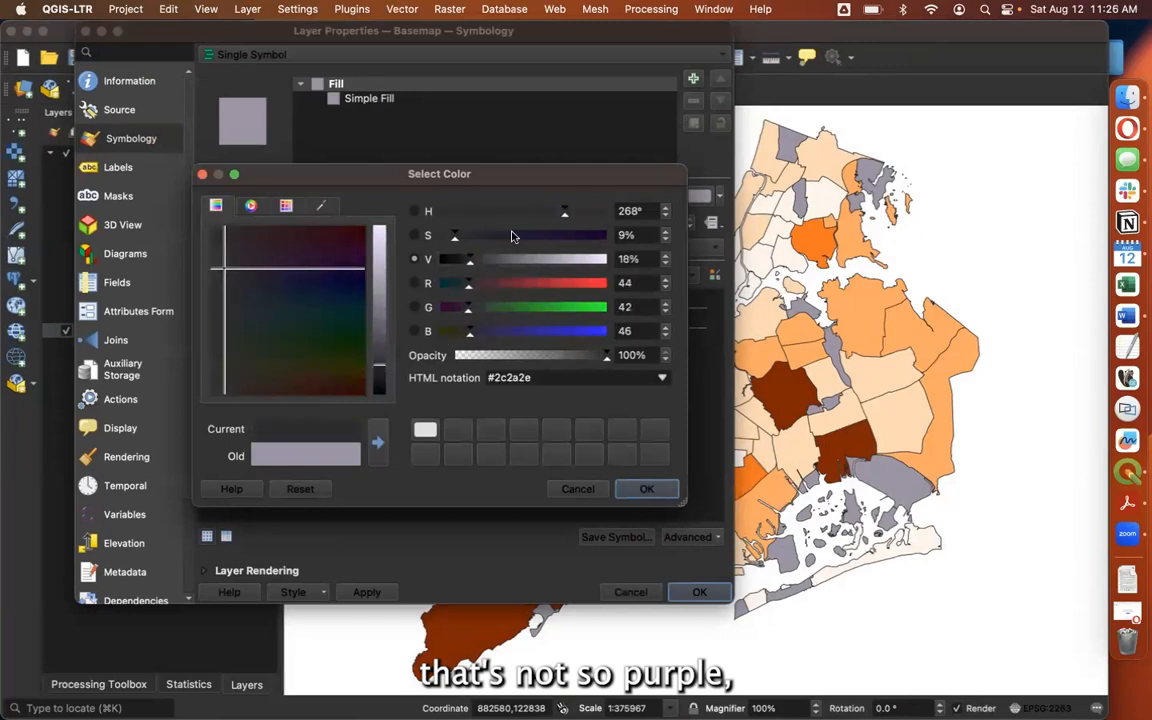
pyautogui.moveTo(216, 328); pyautogui.dragTo(202, 326)
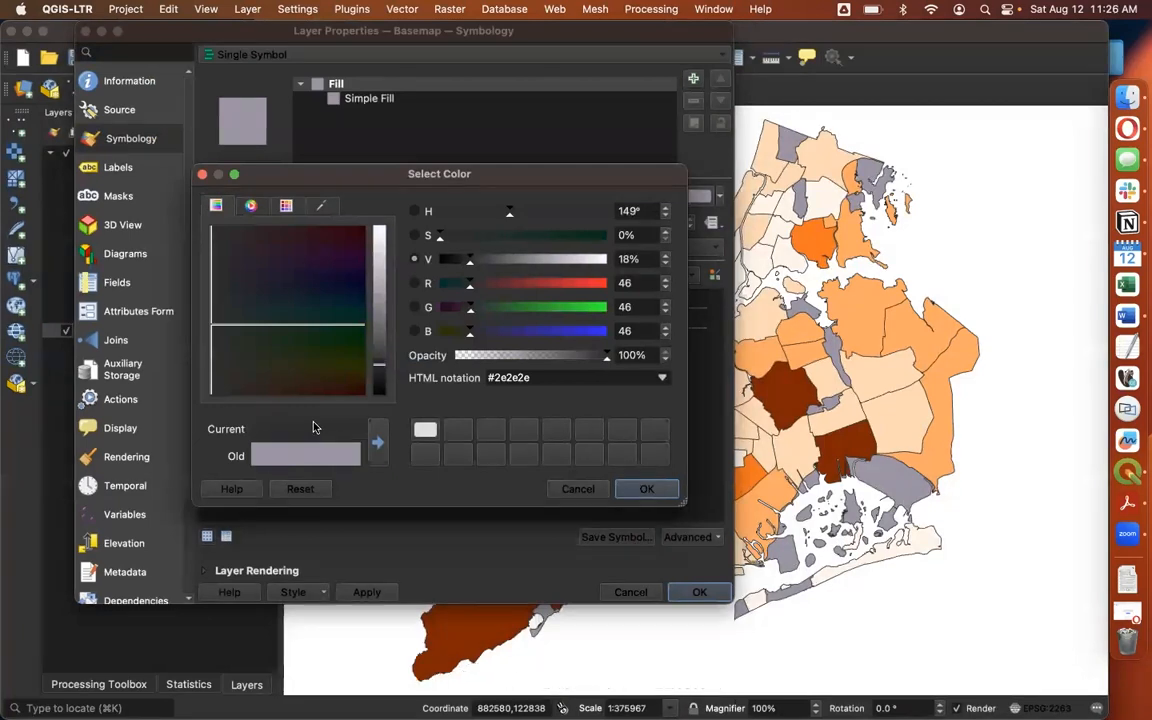
pyautogui.click(378, 443)
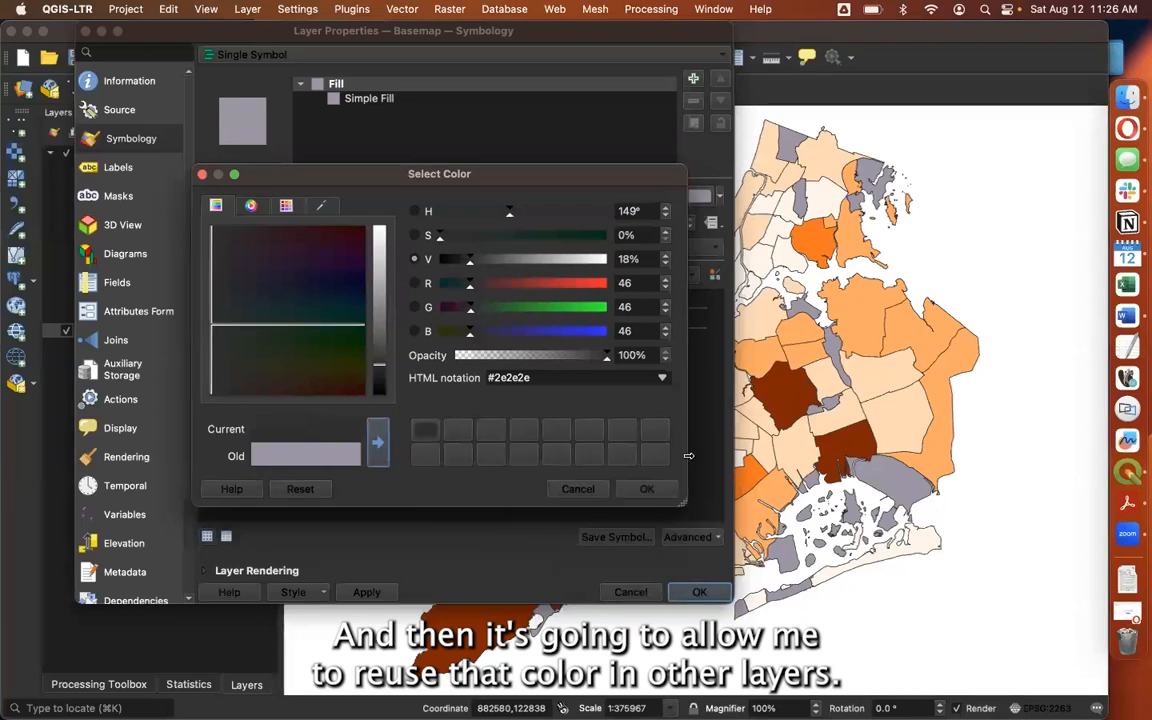
pyautogui.click(650, 489)
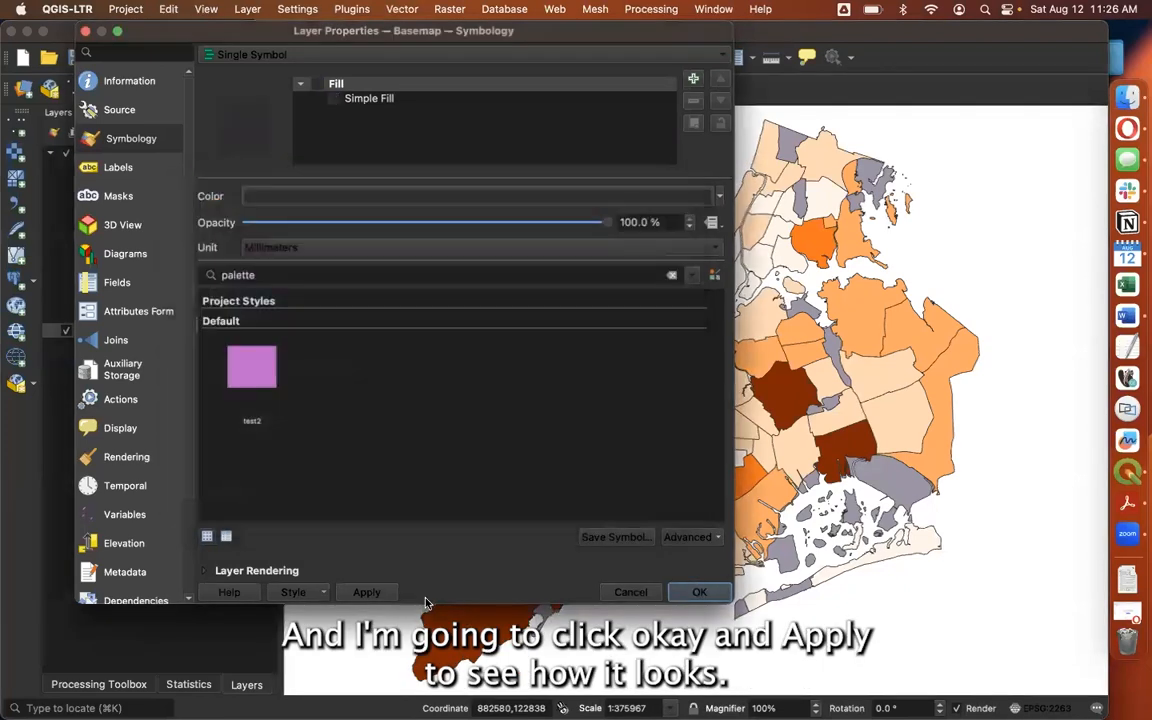
pyautogui.click(370, 593)
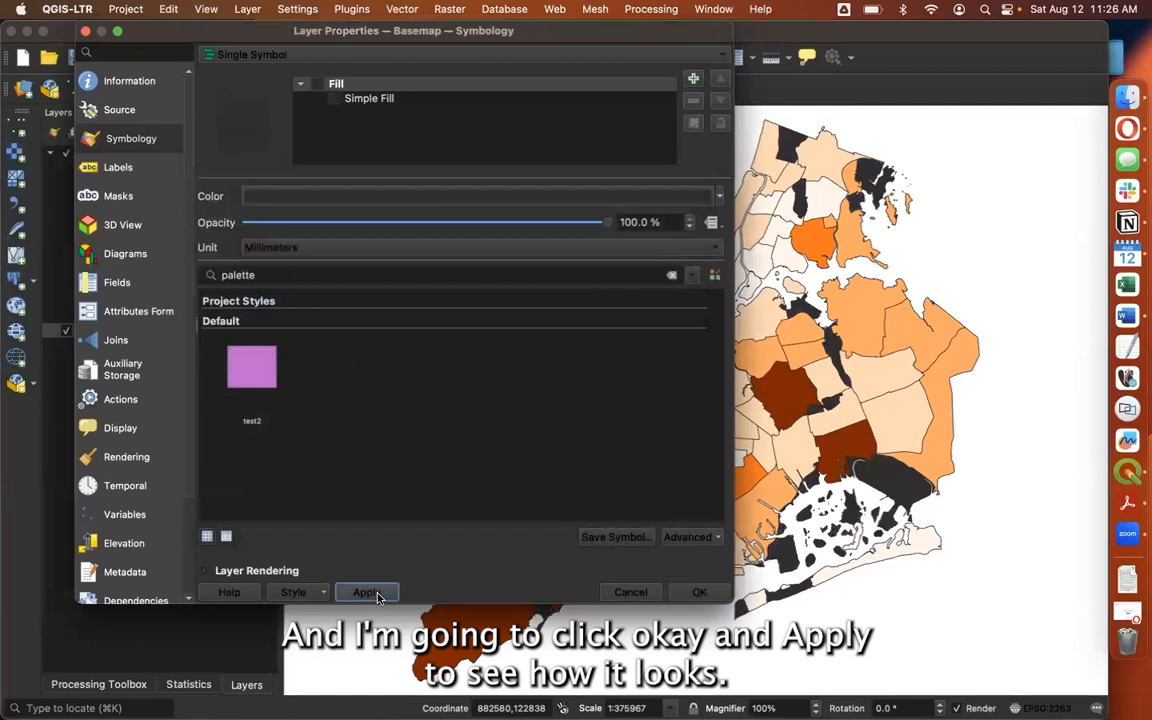
# Lighten the Basemap fill to gray #484848, save that color as the custom swatch, and apply it
pyautogui.click(340, 195)
pyautogui.click(379, 350)
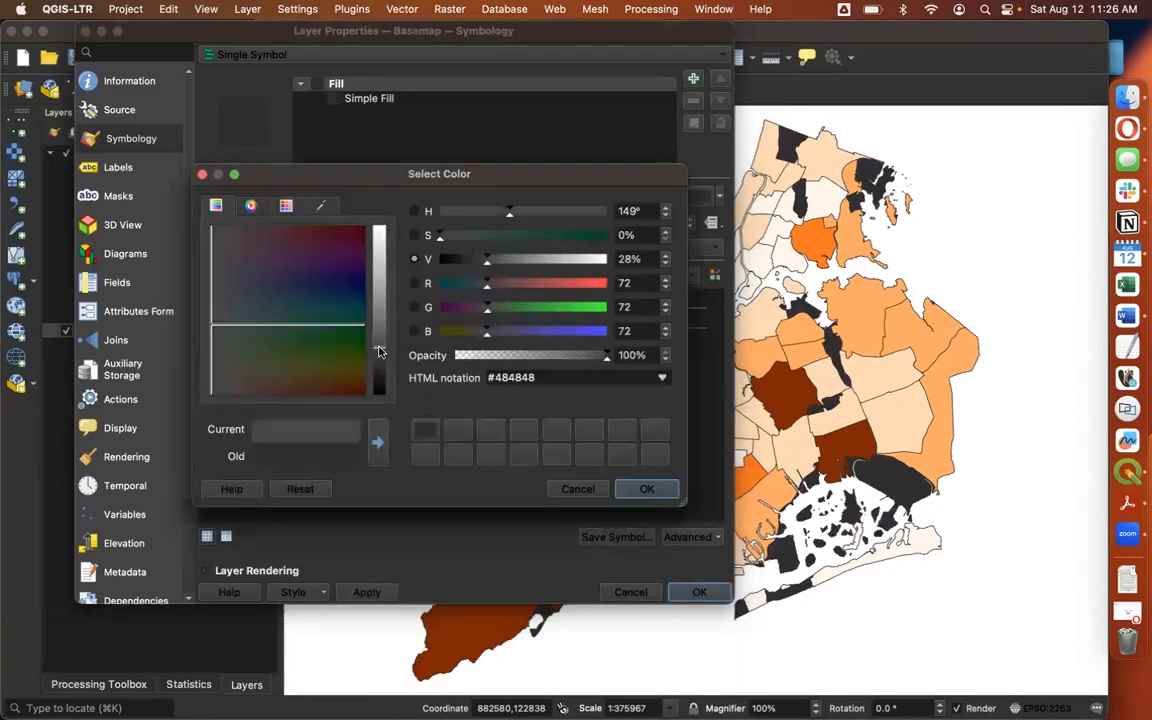
pyautogui.click(377, 442)
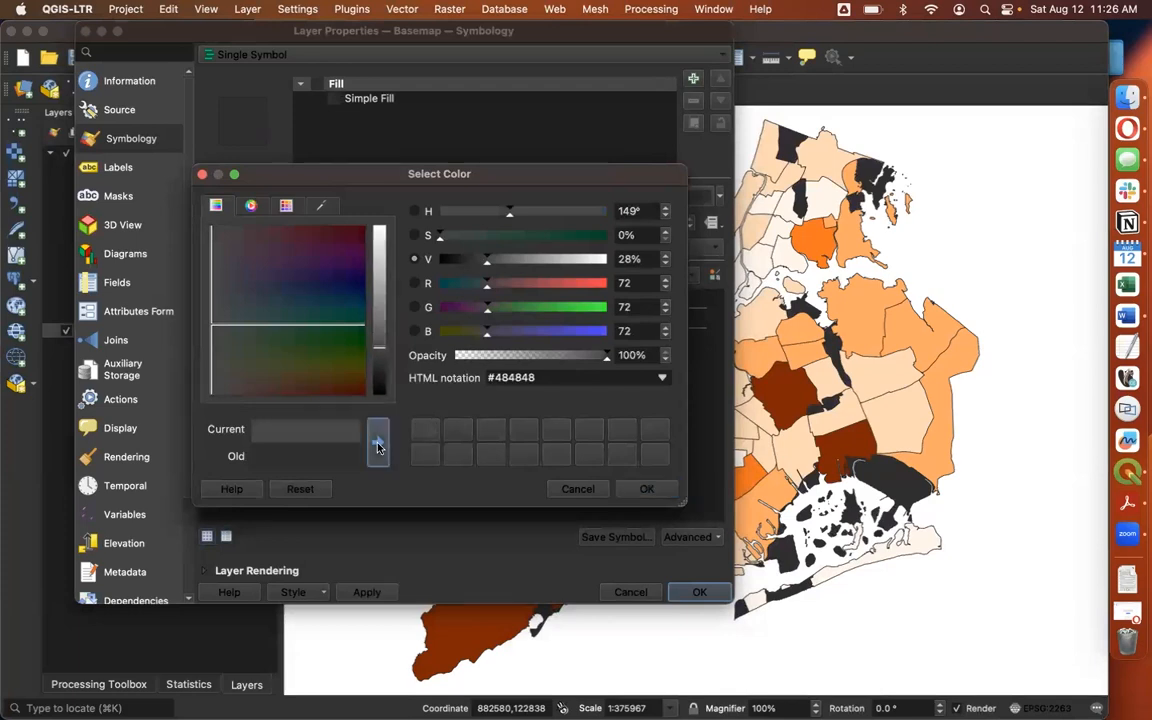
pyautogui.click(648, 490)
pyautogui.click(364, 594)
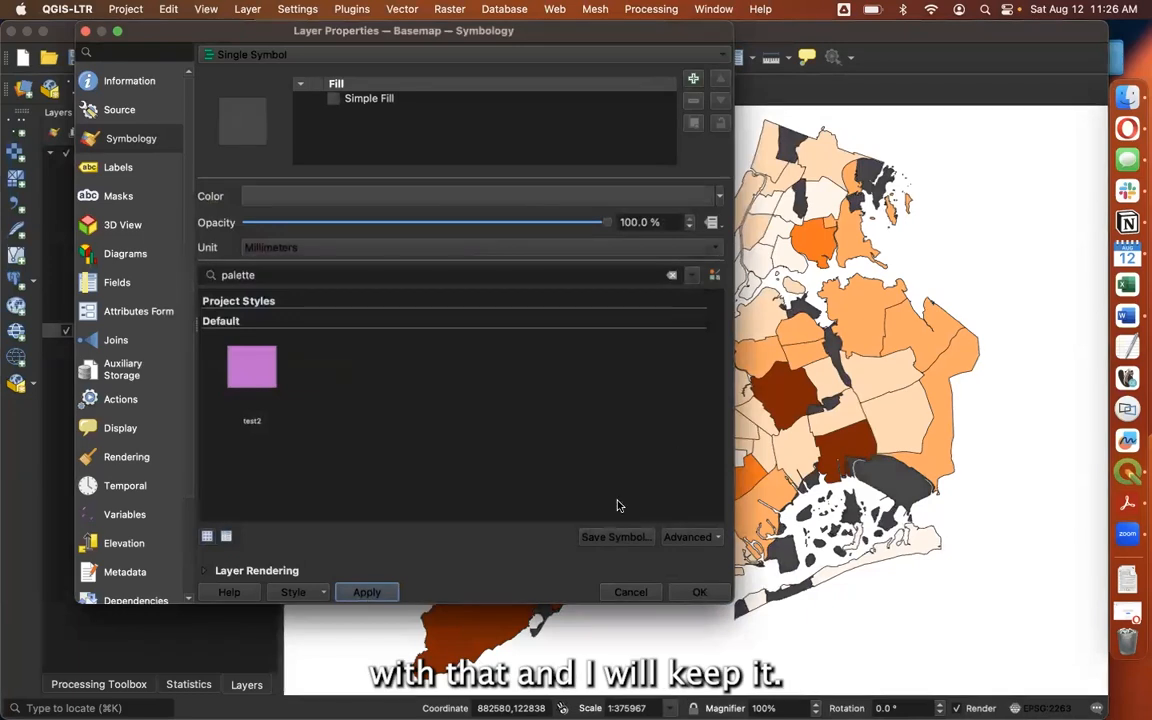
pyautogui.click(689, 590)
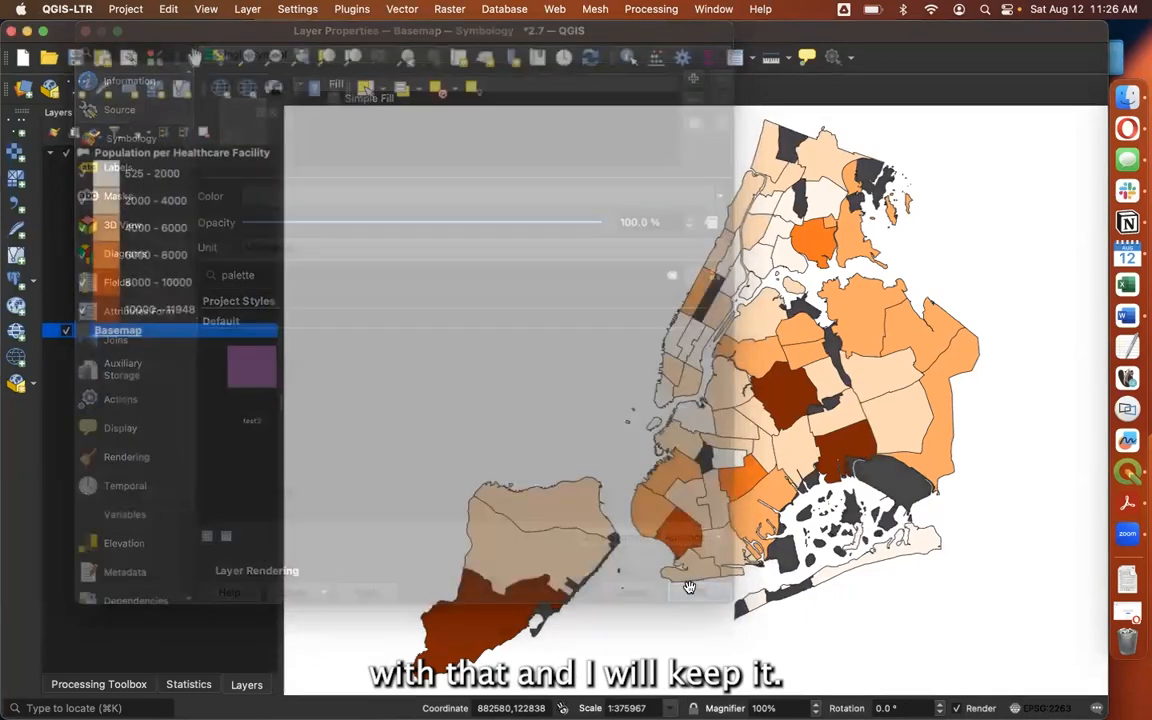
# Set the stroke width of the Population per Healthcare Facility layer's simple fill symbol to 0.35 mm
pyautogui.doubleClick(178, 157)
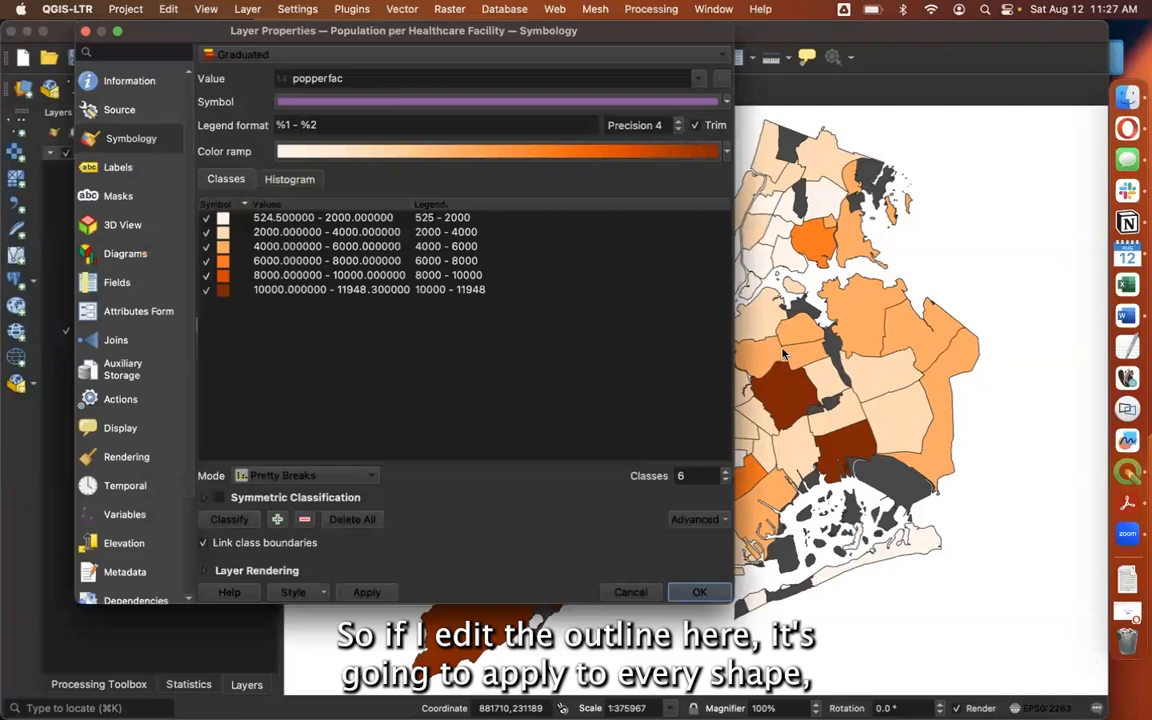
pyautogui.moveTo(634, 32); pyautogui.dragTo(461, 77)
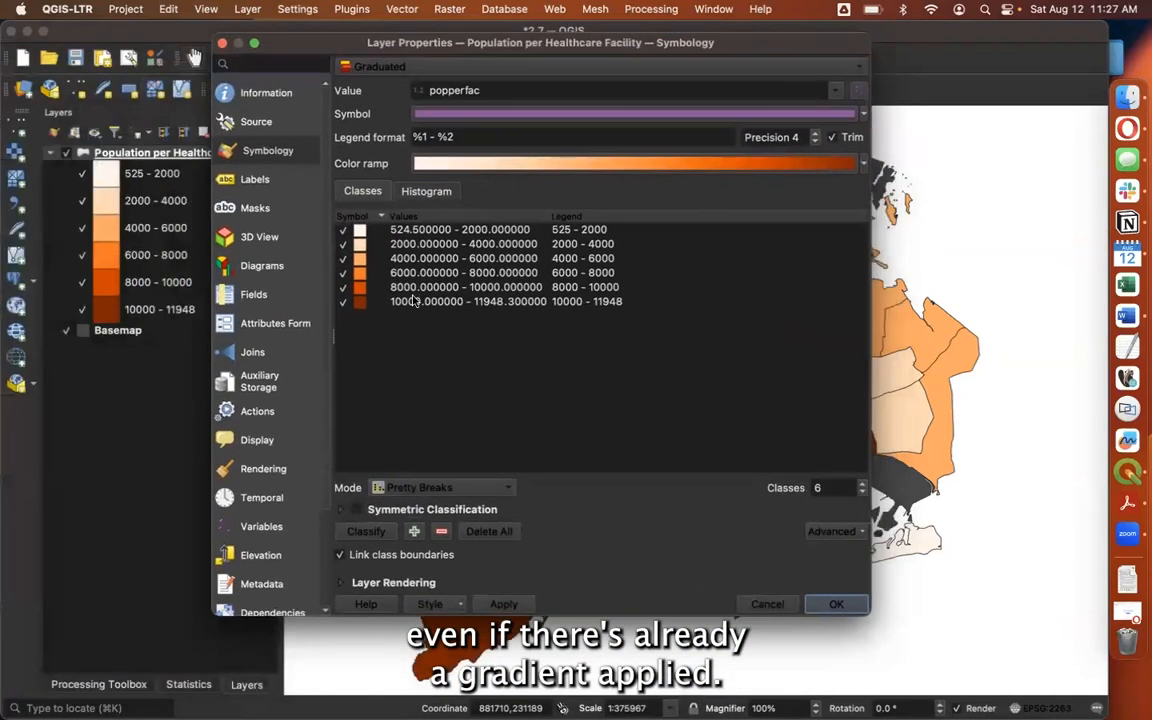
pyautogui.click(512, 115)
pyautogui.moveTo(663, 33); pyautogui.dragTo(600, 35)
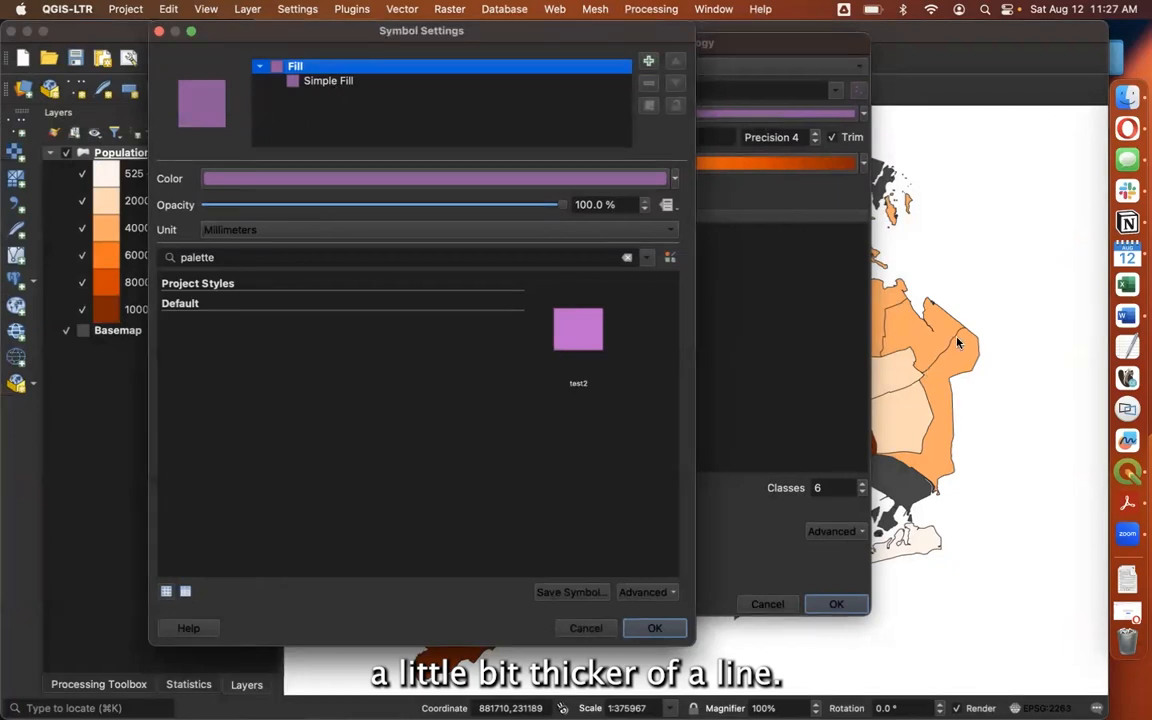
pyautogui.click(345, 85)
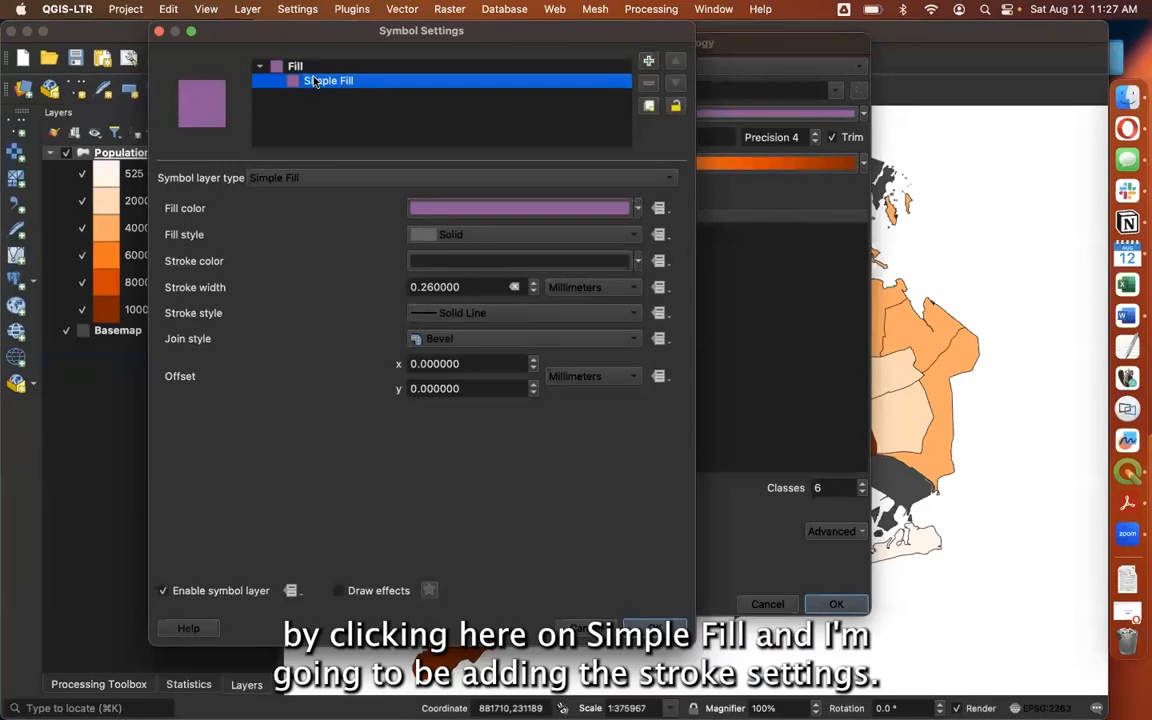
pyautogui.click(424, 288)
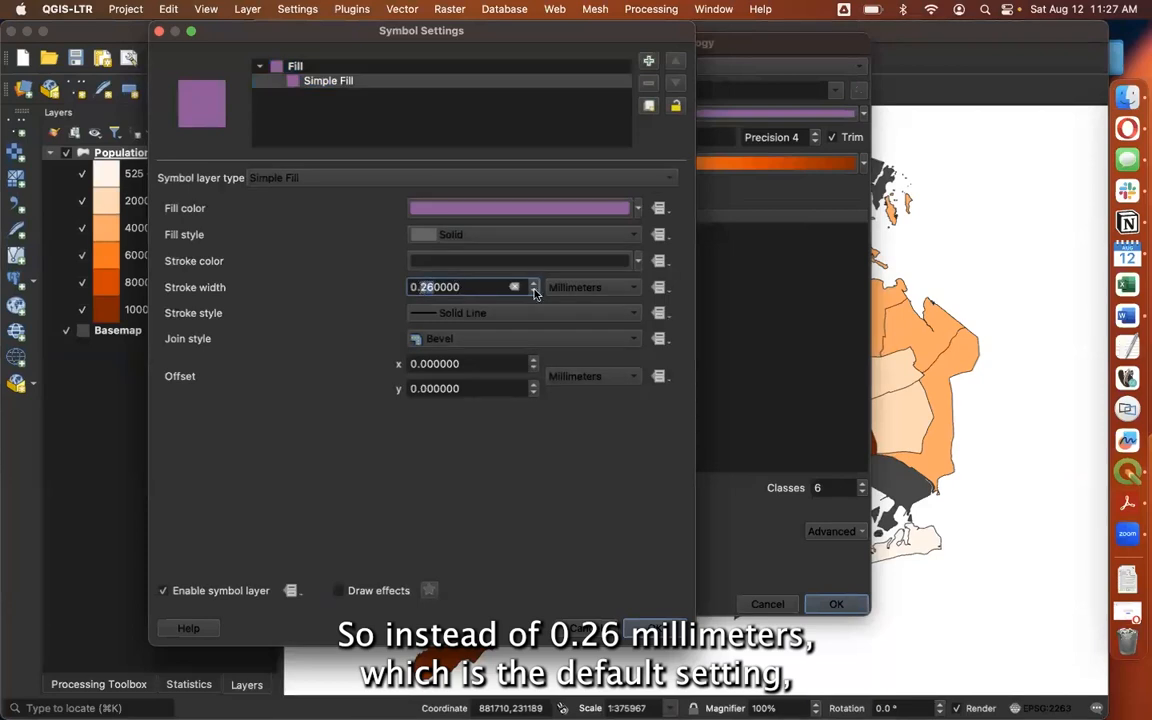
pyautogui.write('35')
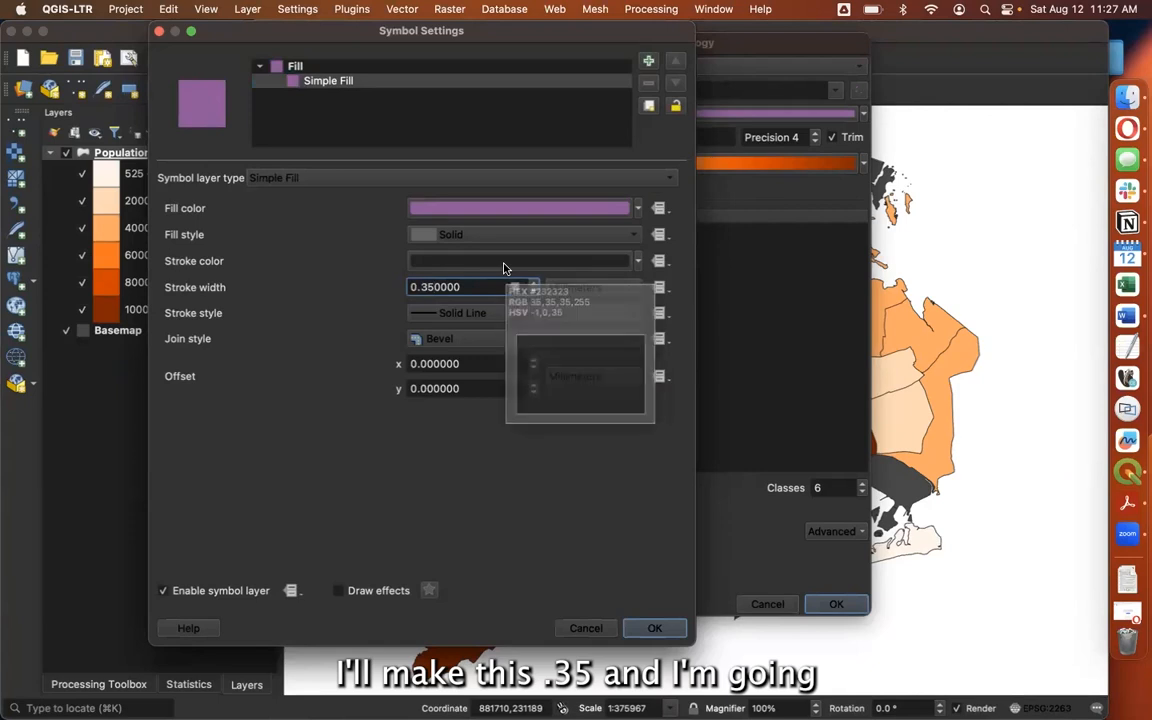
# Set the symbol's stroke color to the saved gray #484848 and apply the outline changes to the map
pyautogui.click(504, 264)
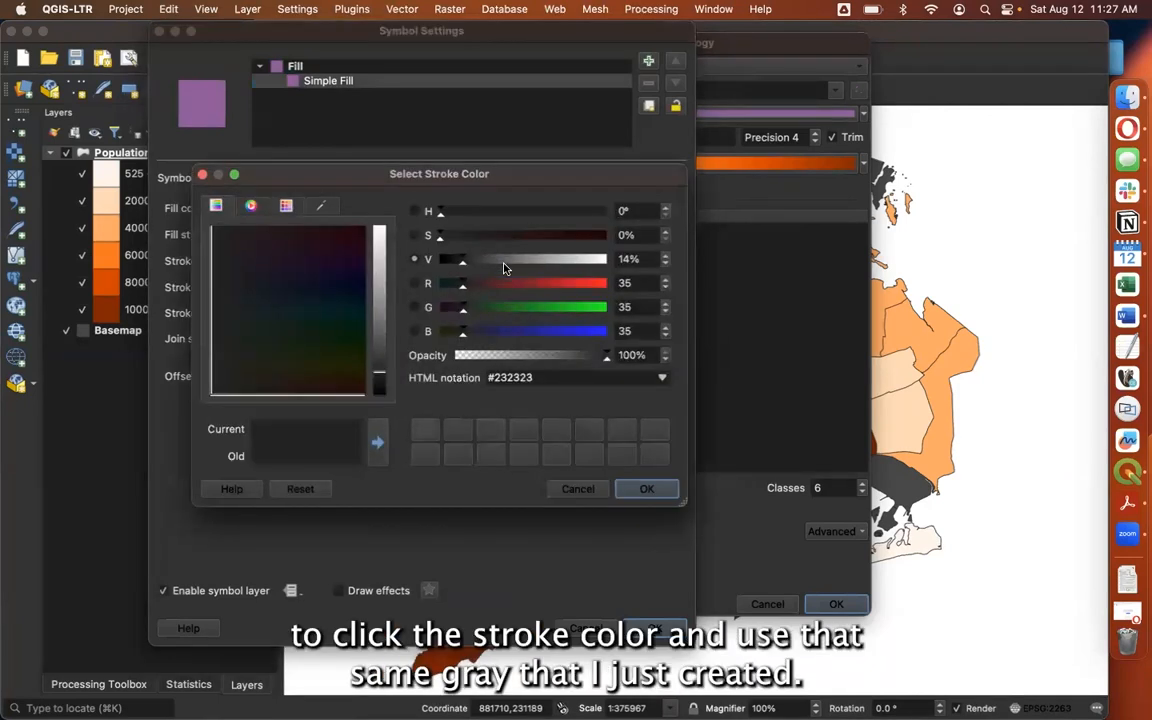
pyautogui.click(423, 433)
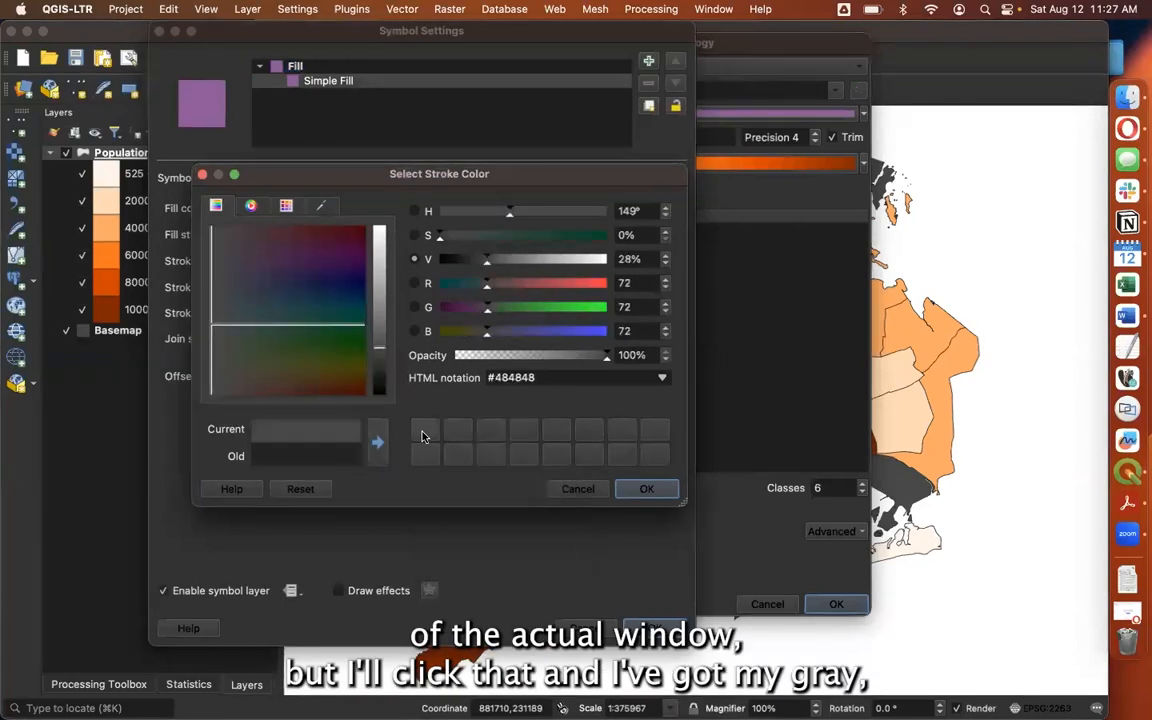
pyautogui.click(646, 488)
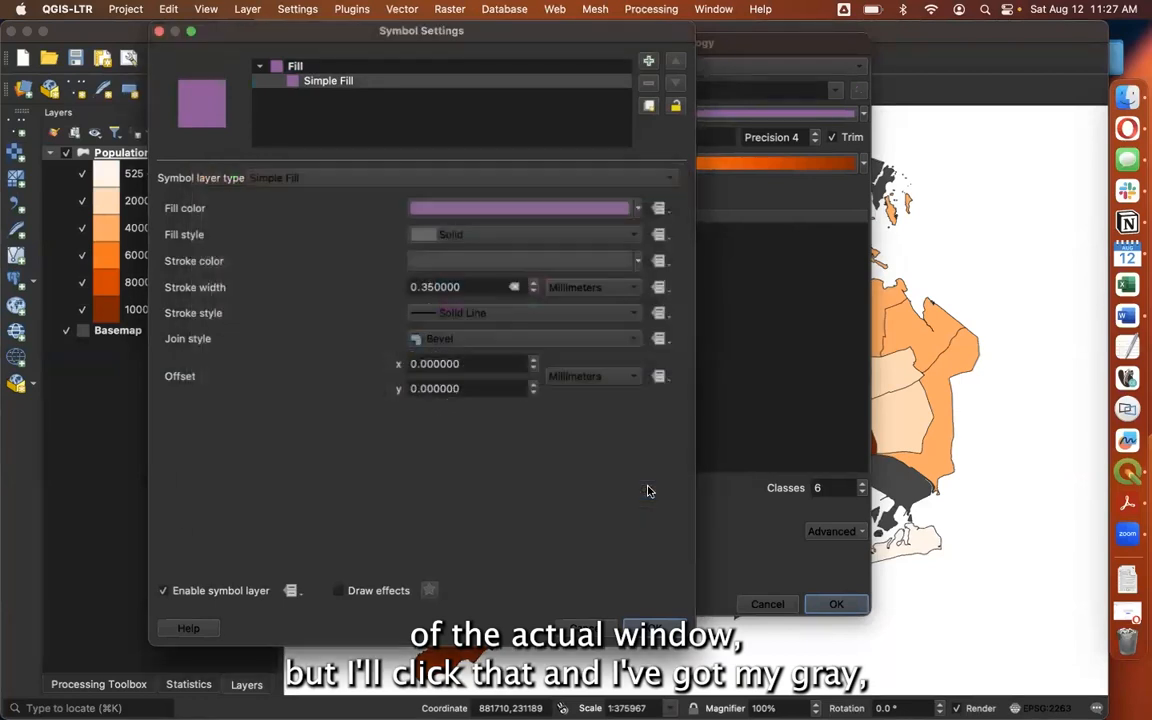
pyautogui.click(655, 628)
pyautogui.moveTo(745, 43); pyautogui.dragTo(462, 62)
pyautogui.click(219, 623)
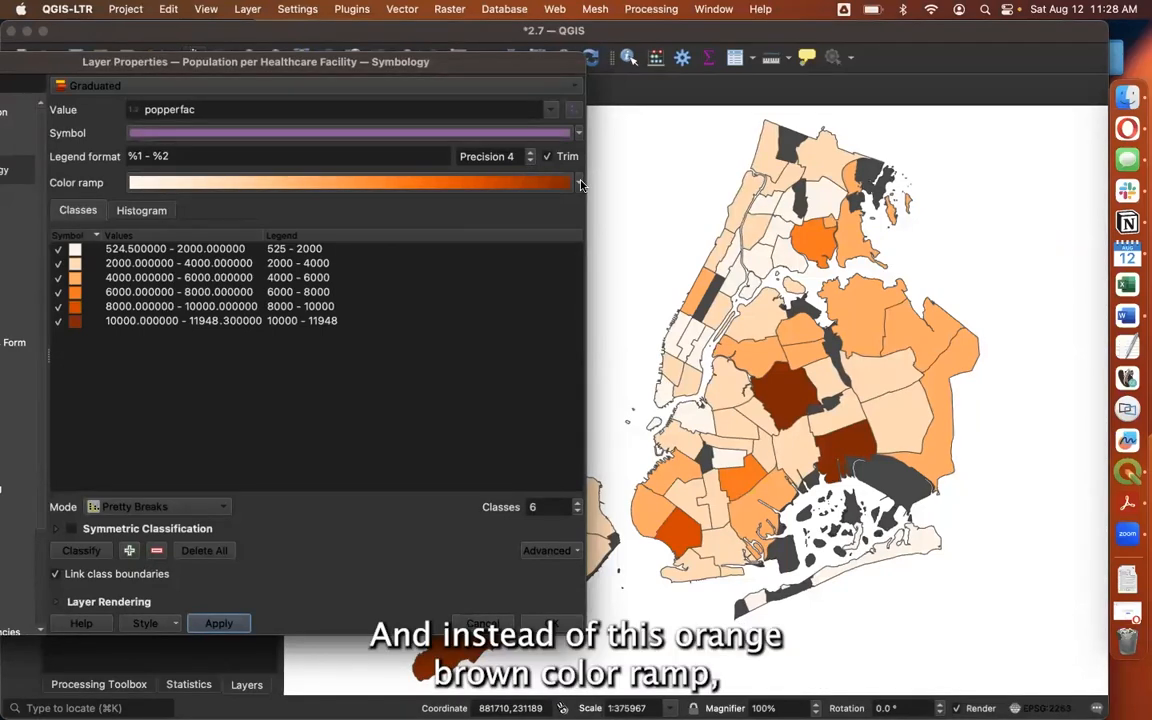
# Change the Population per Healthcare Facility layer's color ramp to Reds and apply it to the map
pyautogui.click(579, 183)
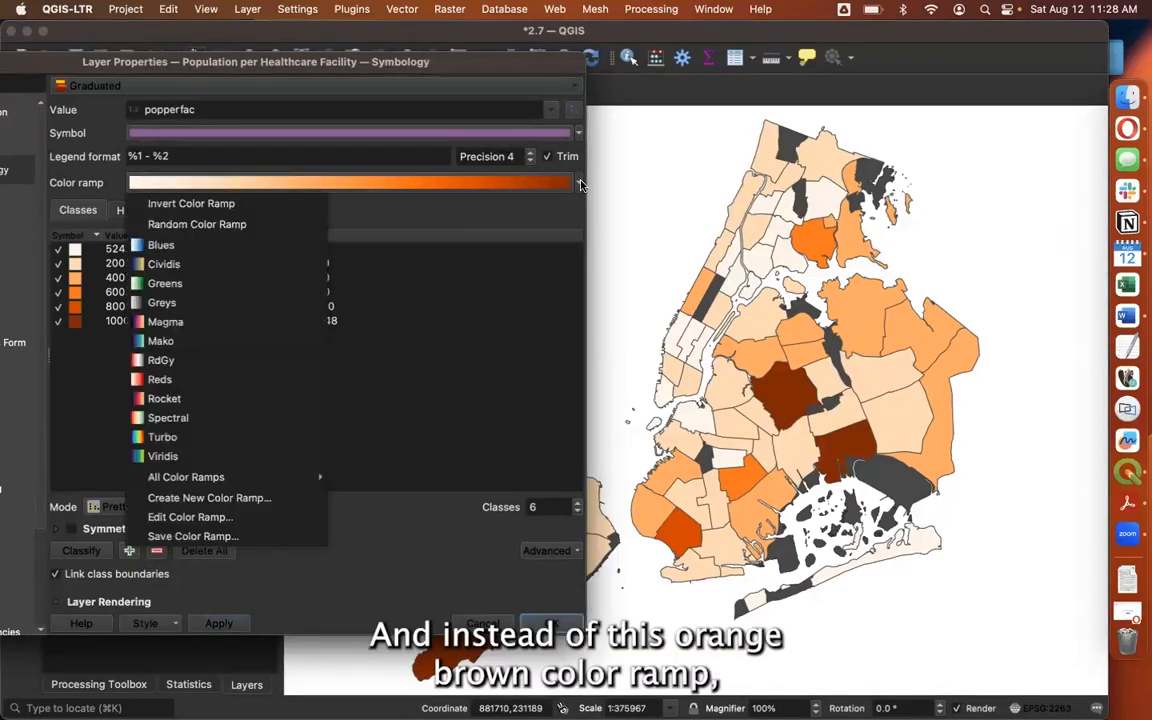
pyautogui.click(213, 380)
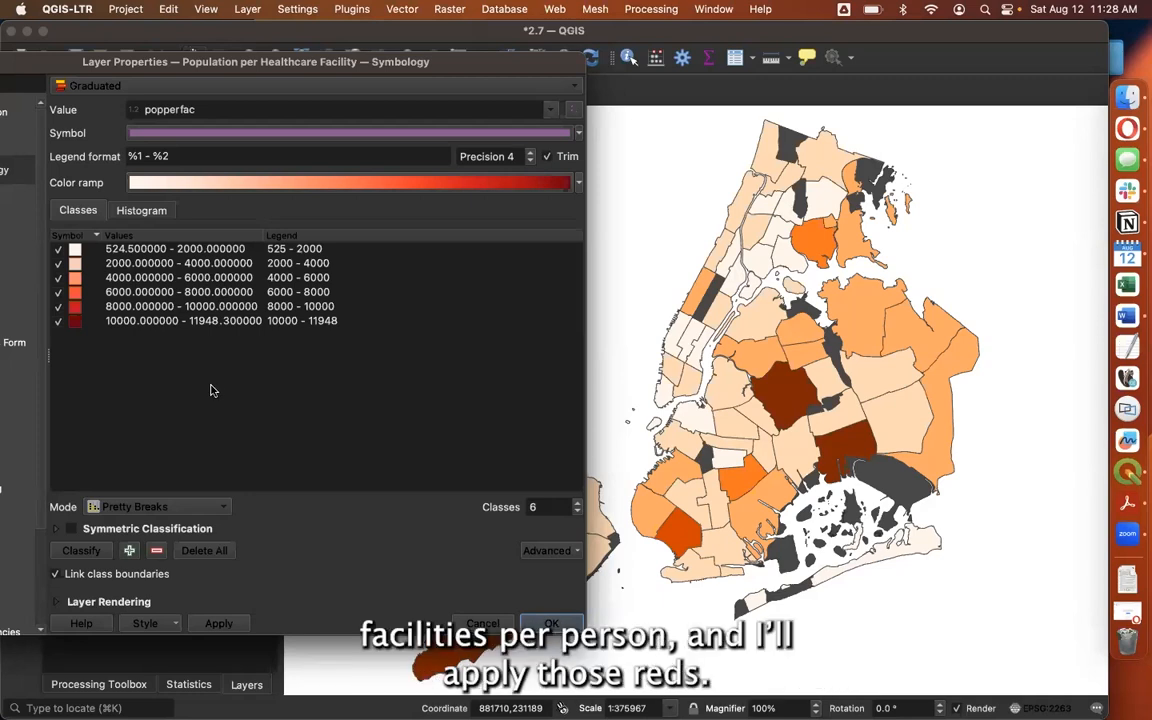
pyautogui.click(218, 624)
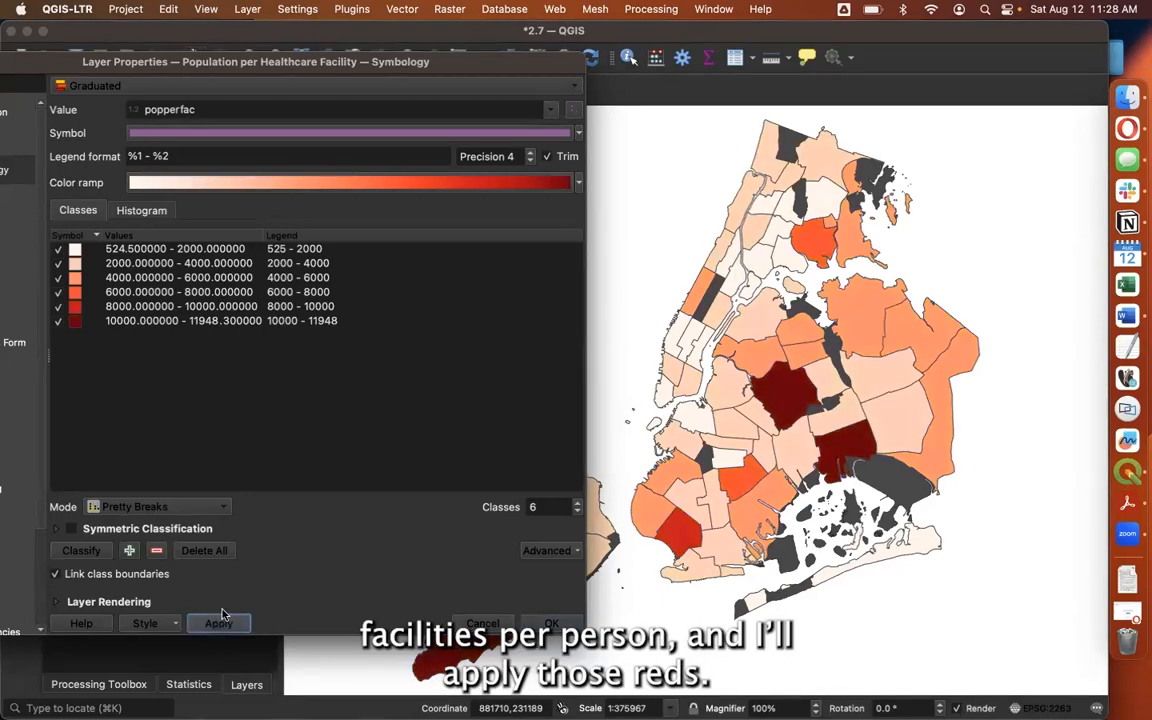
pyautogui.click(560, 623)
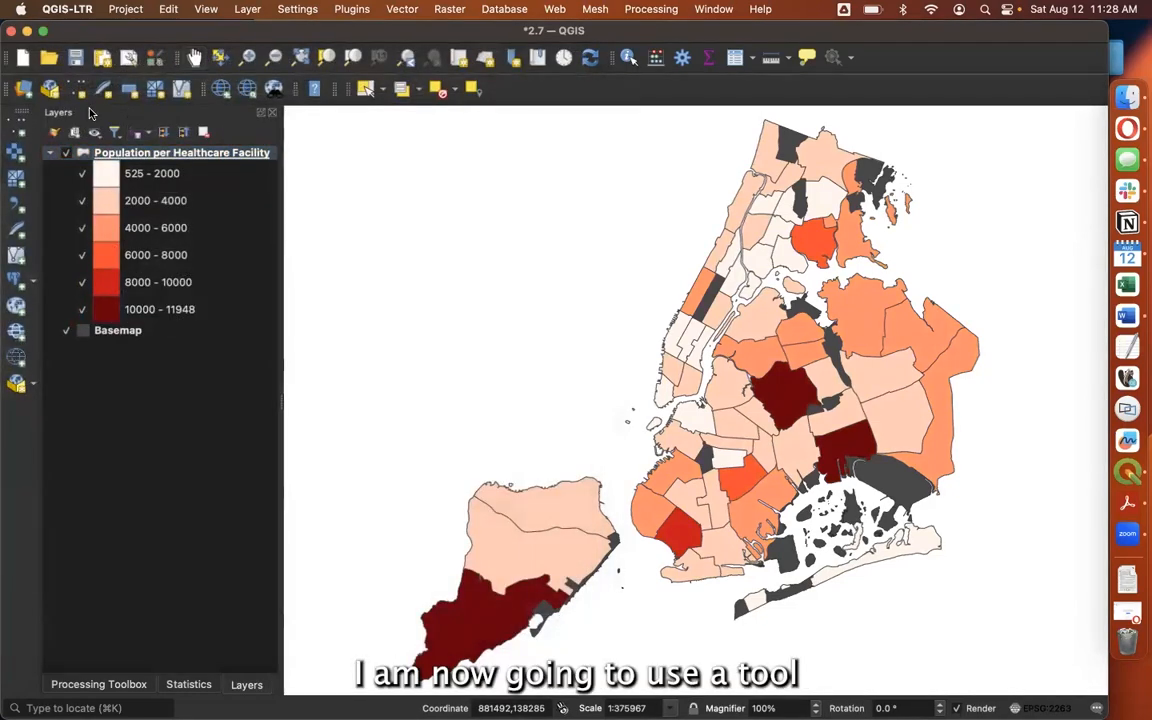
# Create a new print layout for the project, leaving its title blank
pyautogui.click(131, 9)
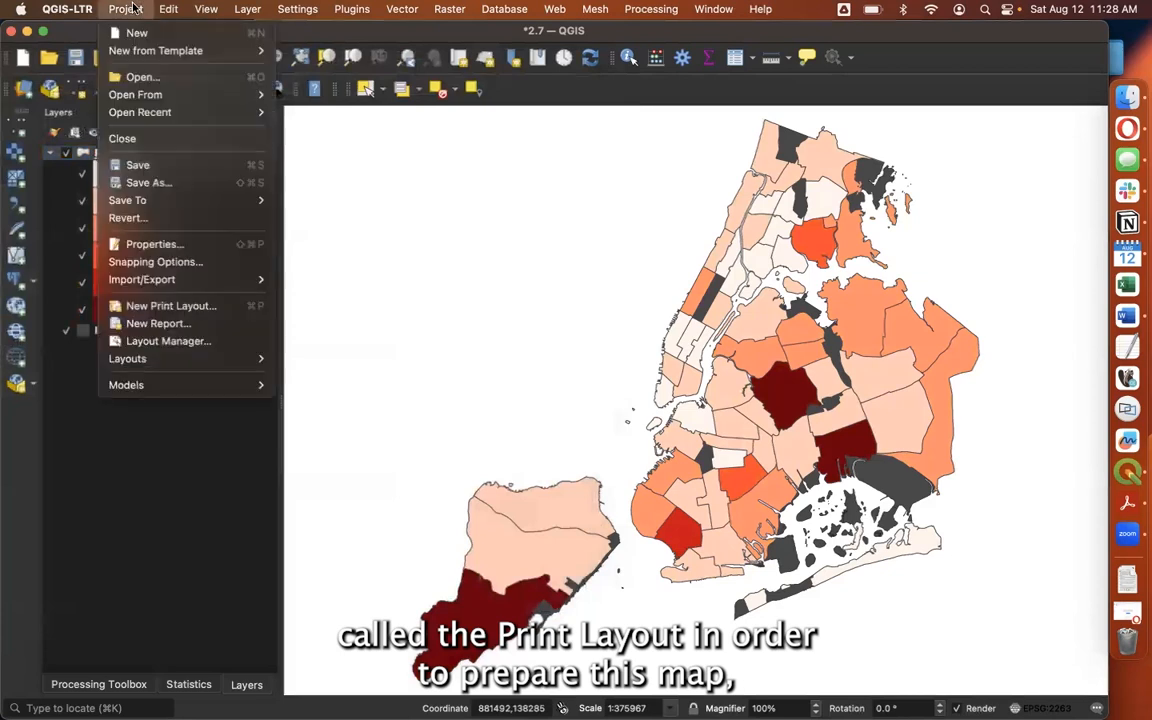
pyautogui.click(162, 306)
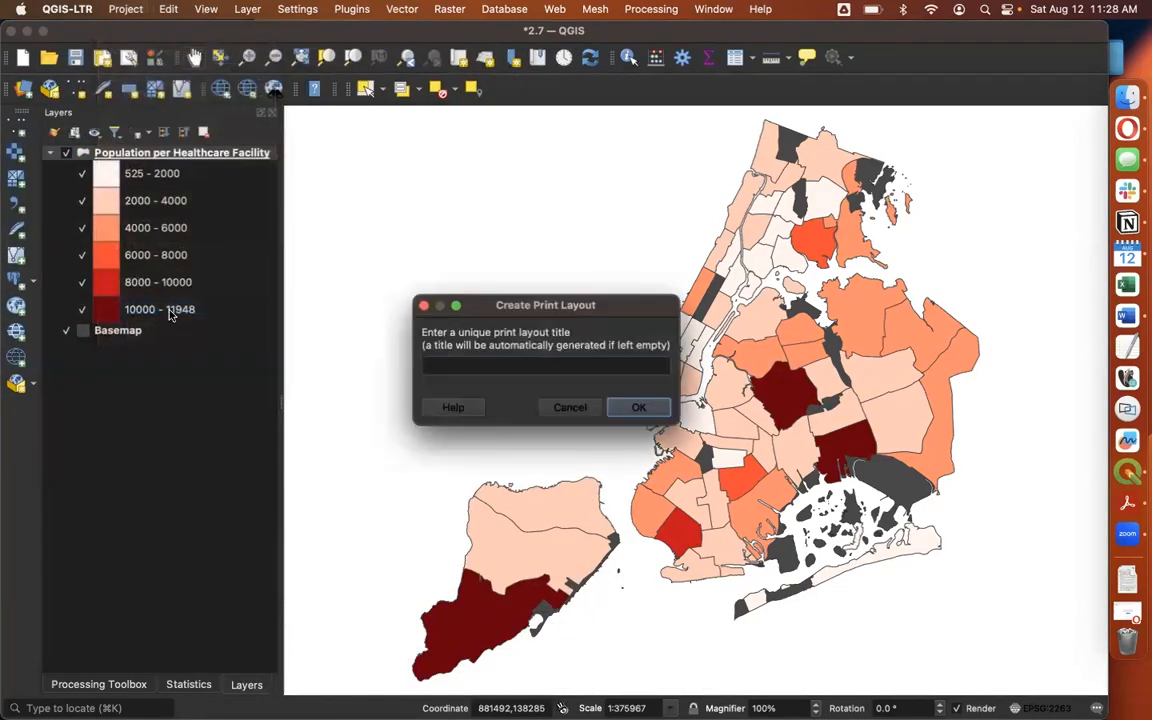
pyautogui.click(638, 407)
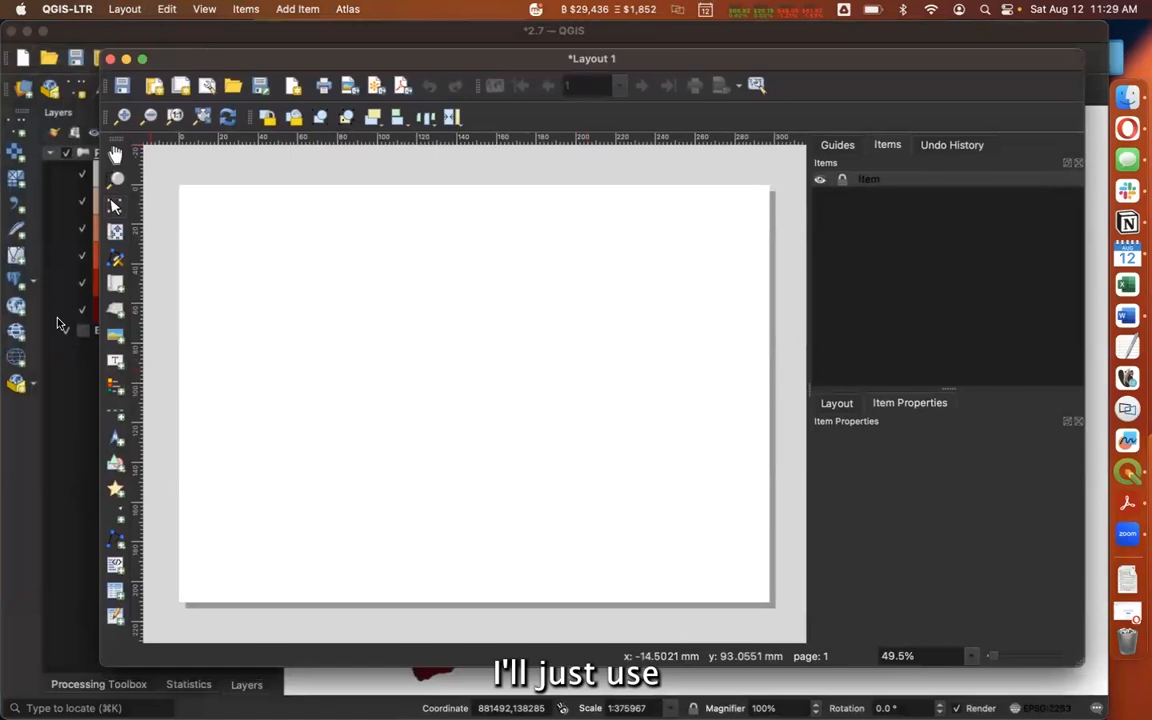
# Add the map to the blank layout page, enlarge its frame to cover most of the page, and reposition it
pyautogui.click(114, 288)
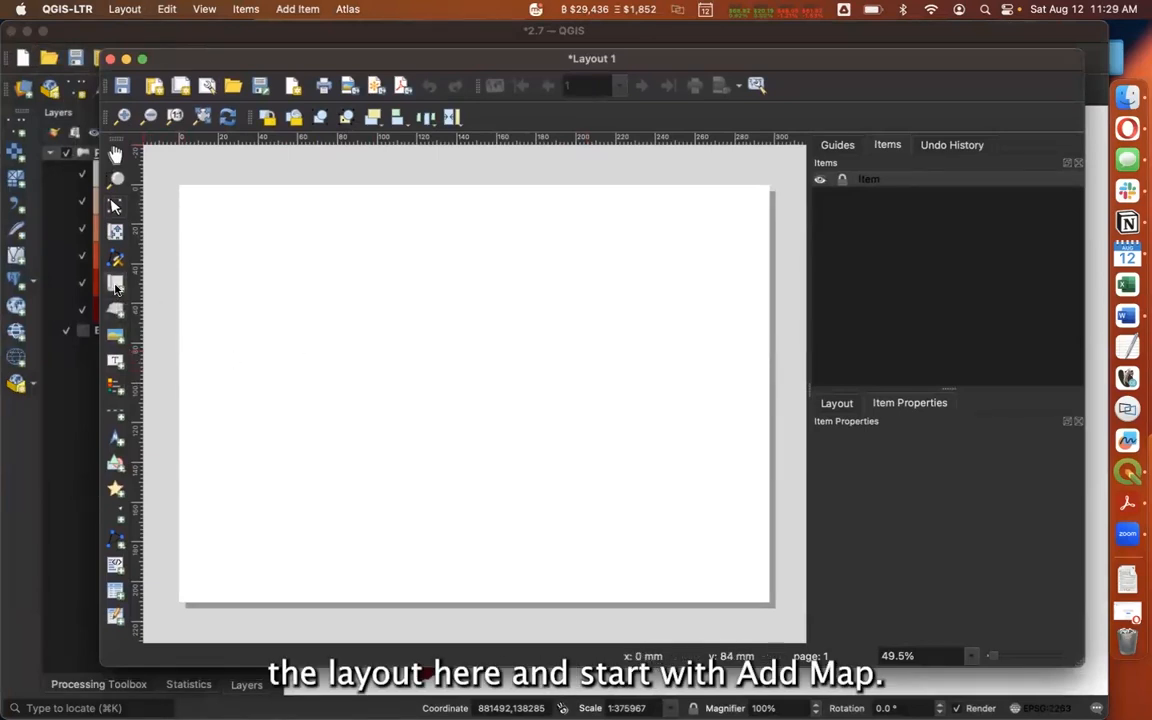
pyautogui.moveTo(380, 330); pyautogui.dragTo(699, 572)
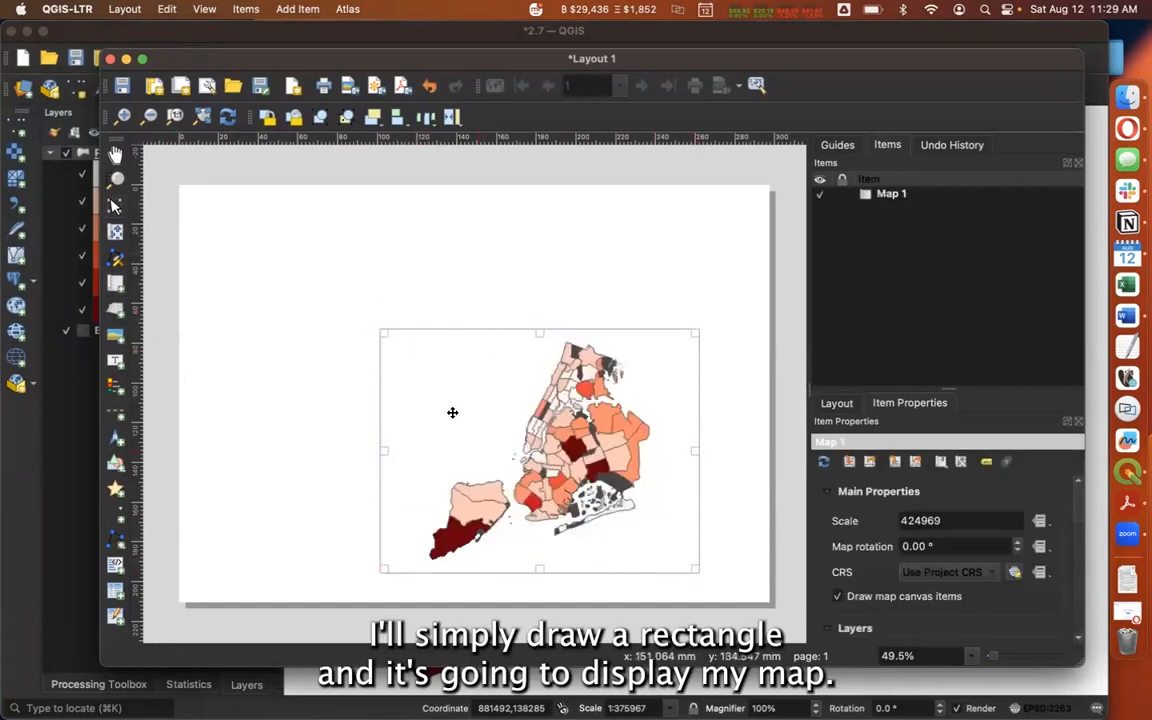
pyautogui.moveTo(380, 330); pyautogui.dragTo(279, 269)
pyautogui.moveTo(525, 432); pyautogui.dragTo(564, 409)
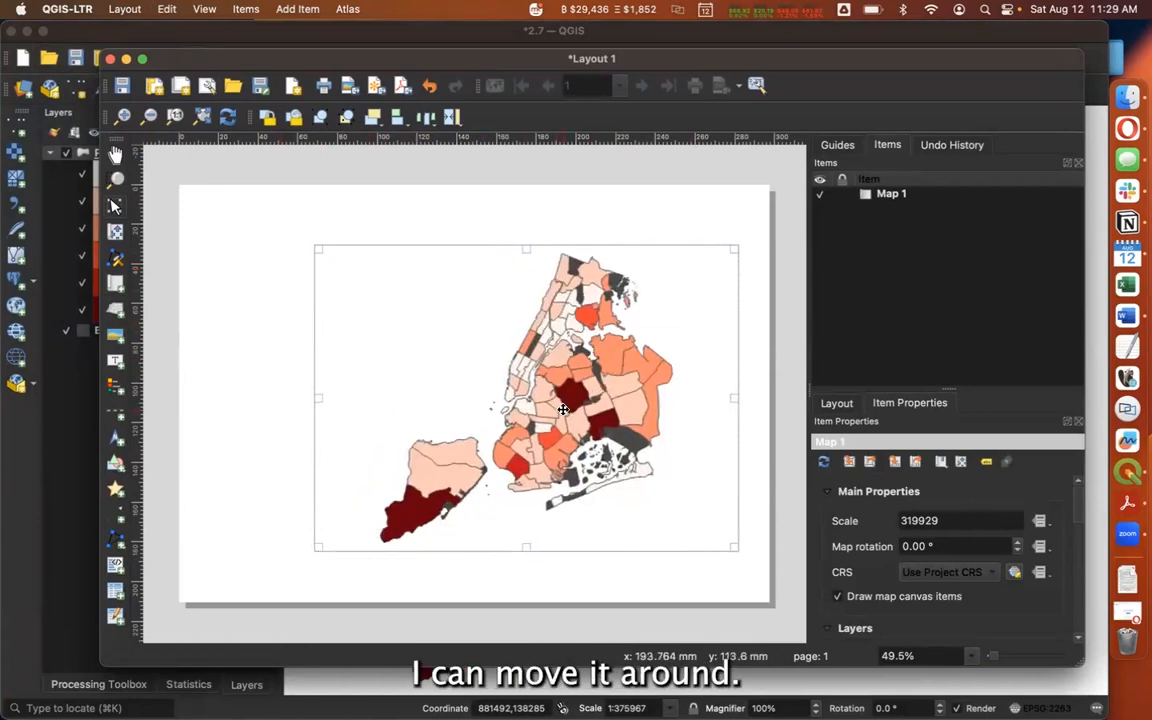
pyautogui.moveTo(318, 248); pyautogui.dragTo(279, 217)
pyautogui.moveTo(523, 331); pyautogui.dragTo(516, 366)
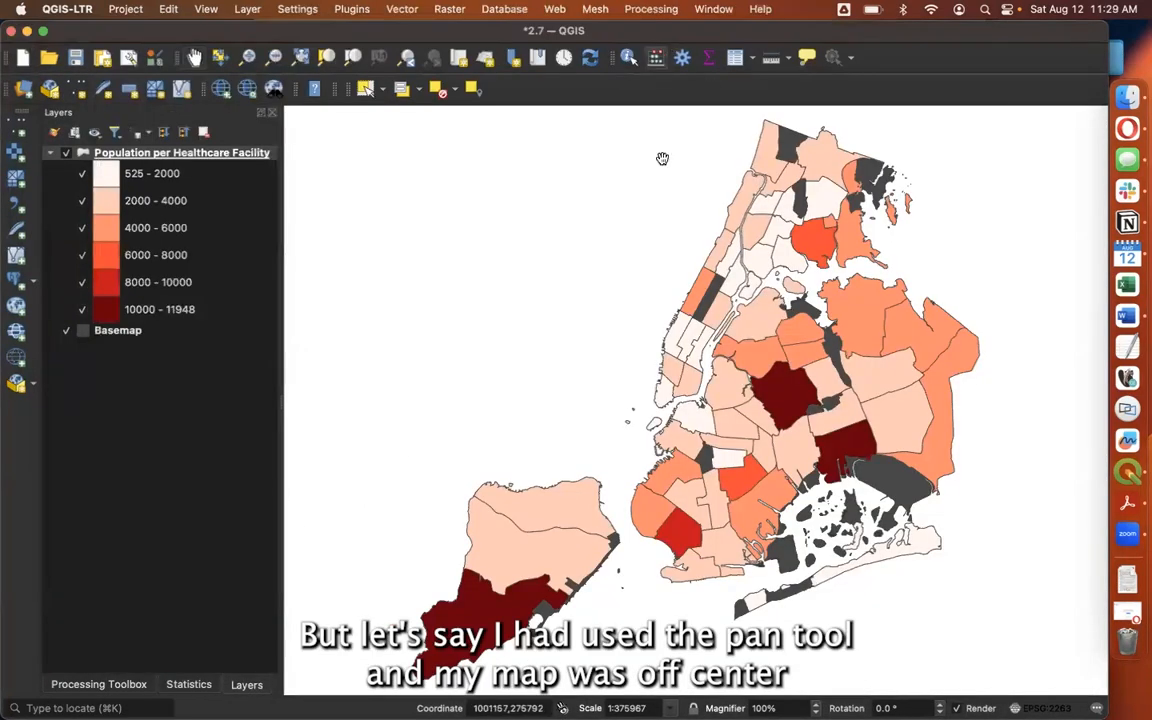
# Pan the main canvas off-center toward the lower left and return to the print layout to see the shifted map
pyautogui.moveTo(680, 180); pyautogui.dragTo(500, 305)
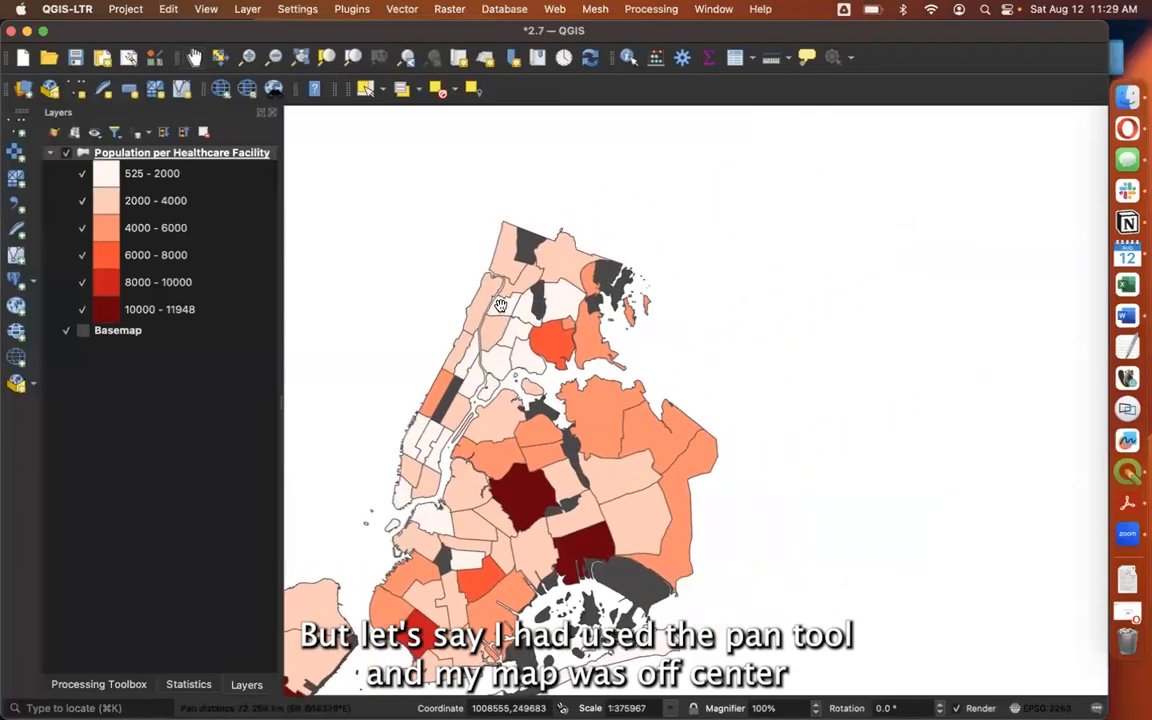
pyautogui.hotkey('ctrl', 'Up')
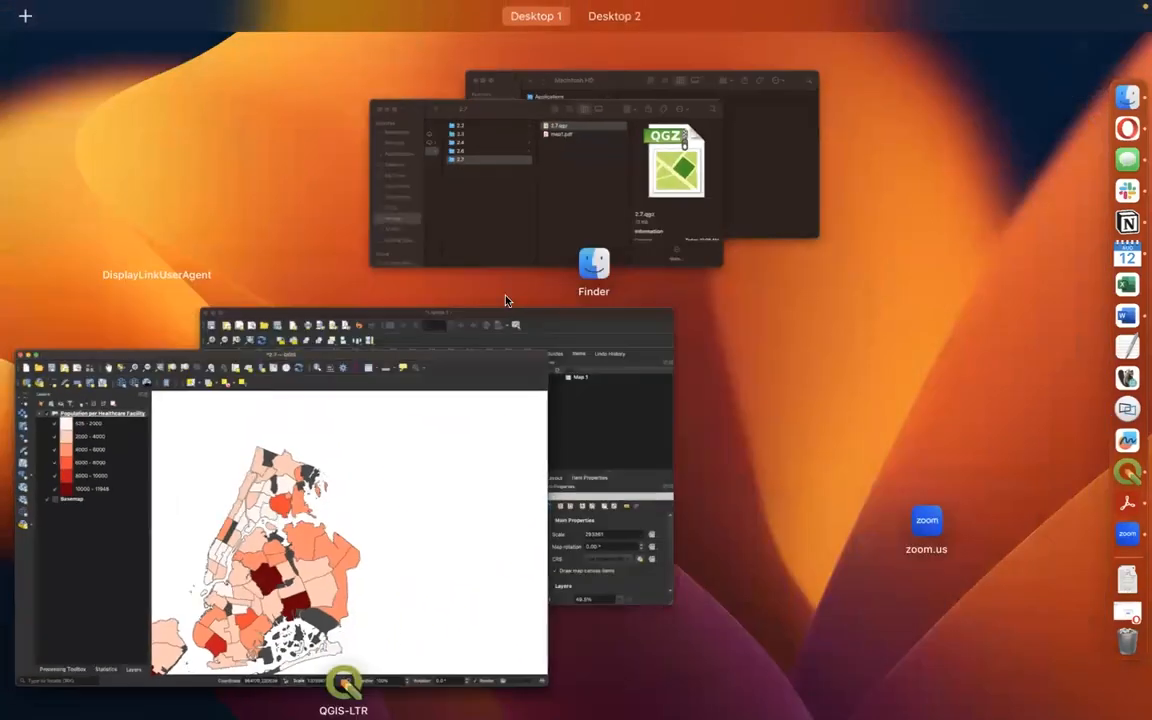
pyautogui.click(506, 323)
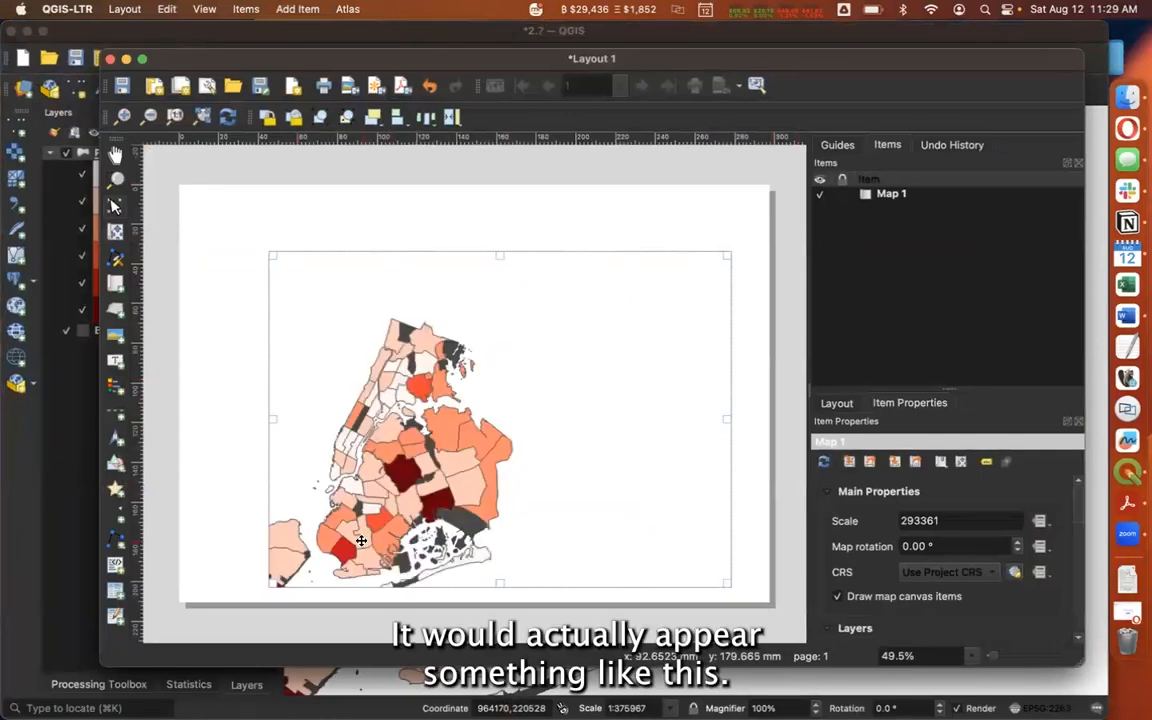
# Bring the whole city back into the main canvas by zooming to the Population per Healthcare Facility layer
pyautogui.click(52, 616)
pyautogui.moveTo(491, 496); pyautogui.dragTo(727, 405)
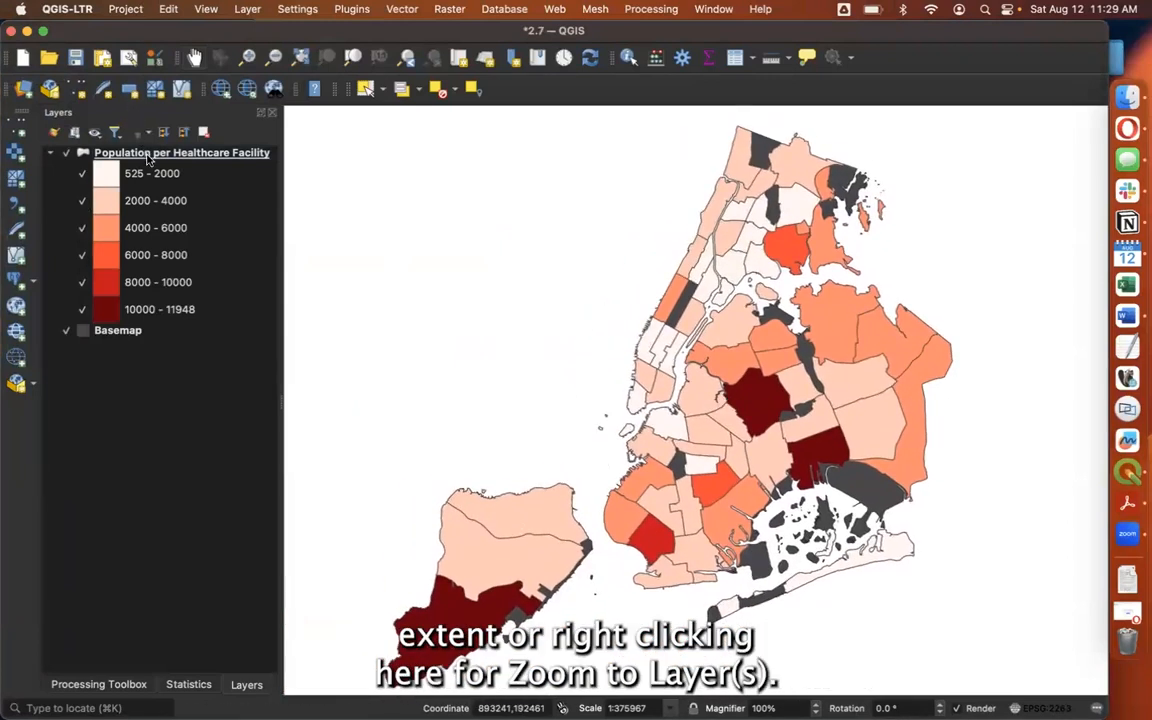
pyautogui.rightClick(147, 155)
pyautogui.click(165, 161)
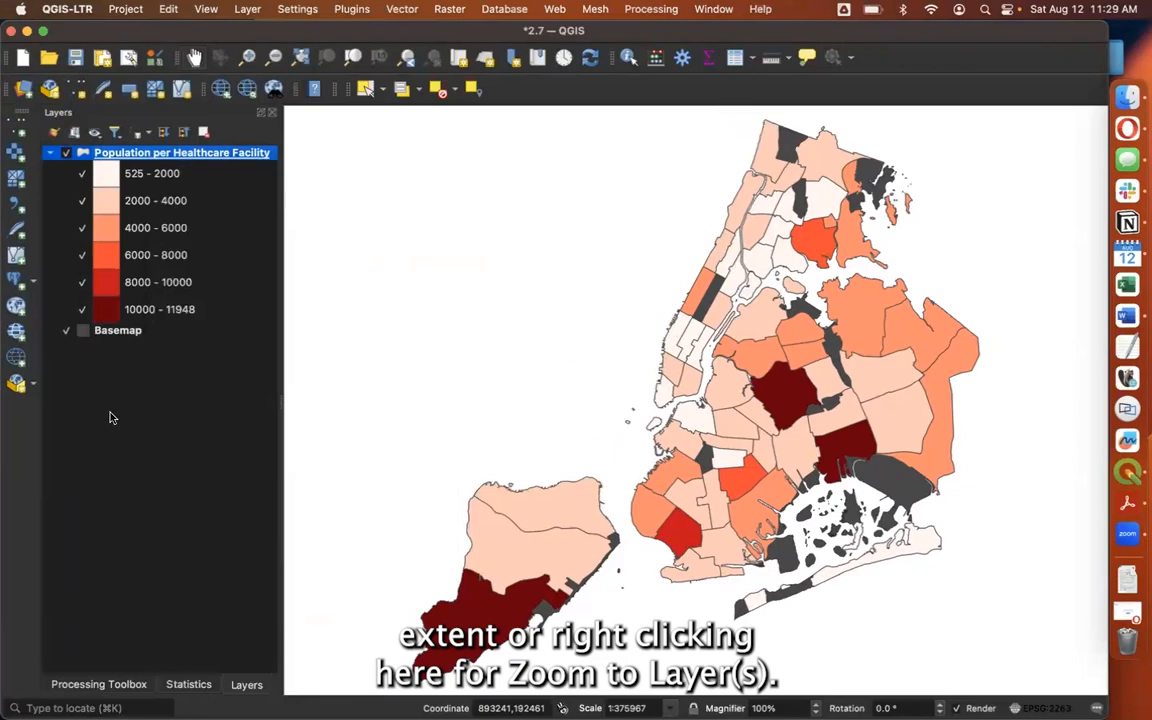
# Return to the print layout and set Map 1's extent to match the main canvas extent
pyautogui.hotkey('ctrl', 'Up')
pyautogui.click(510, 320)
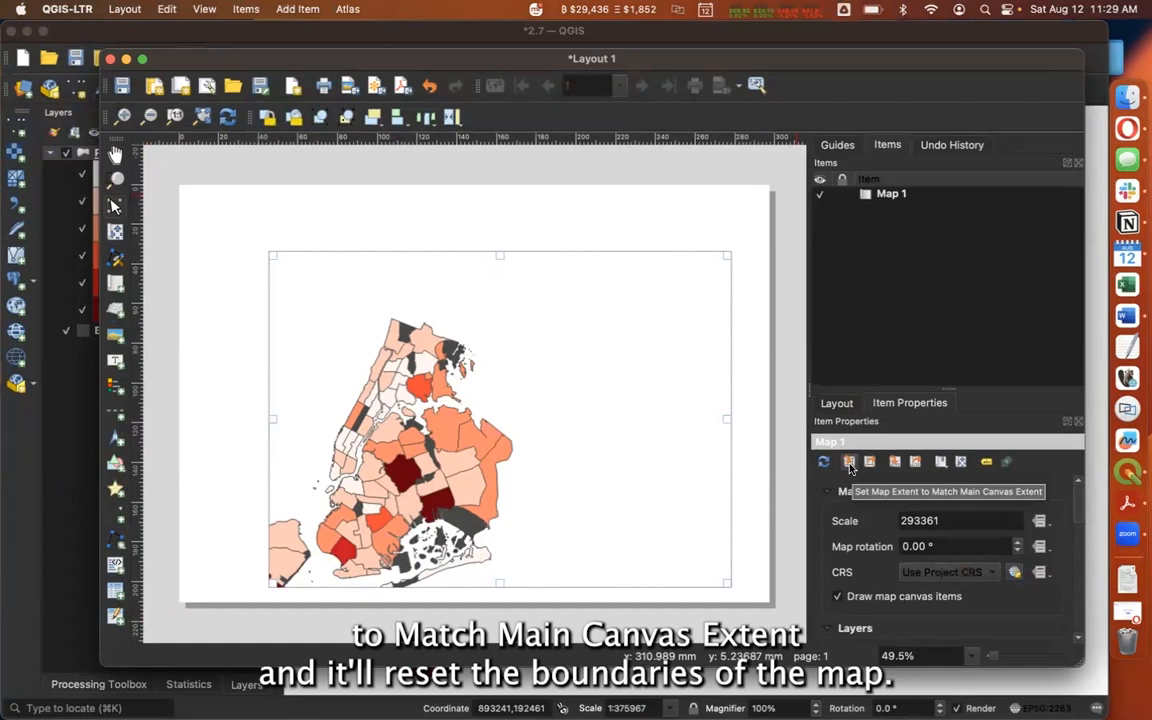
pyautogui.click(848, 462)
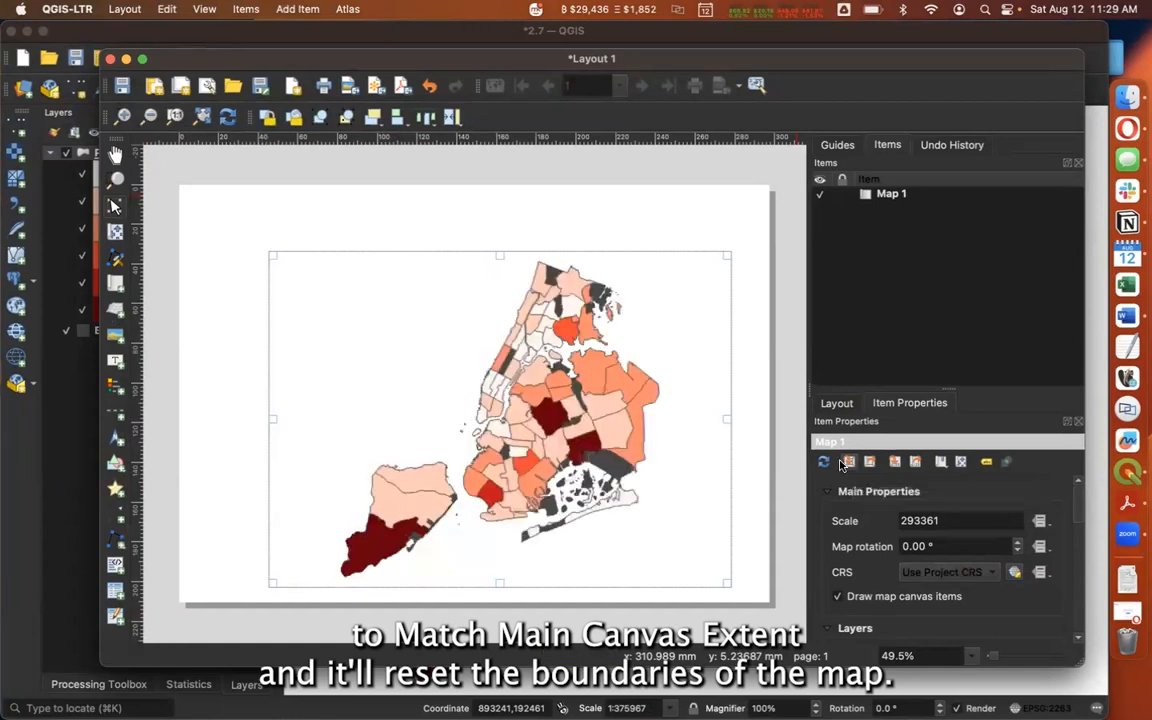
pyautogui.click(558, 627)
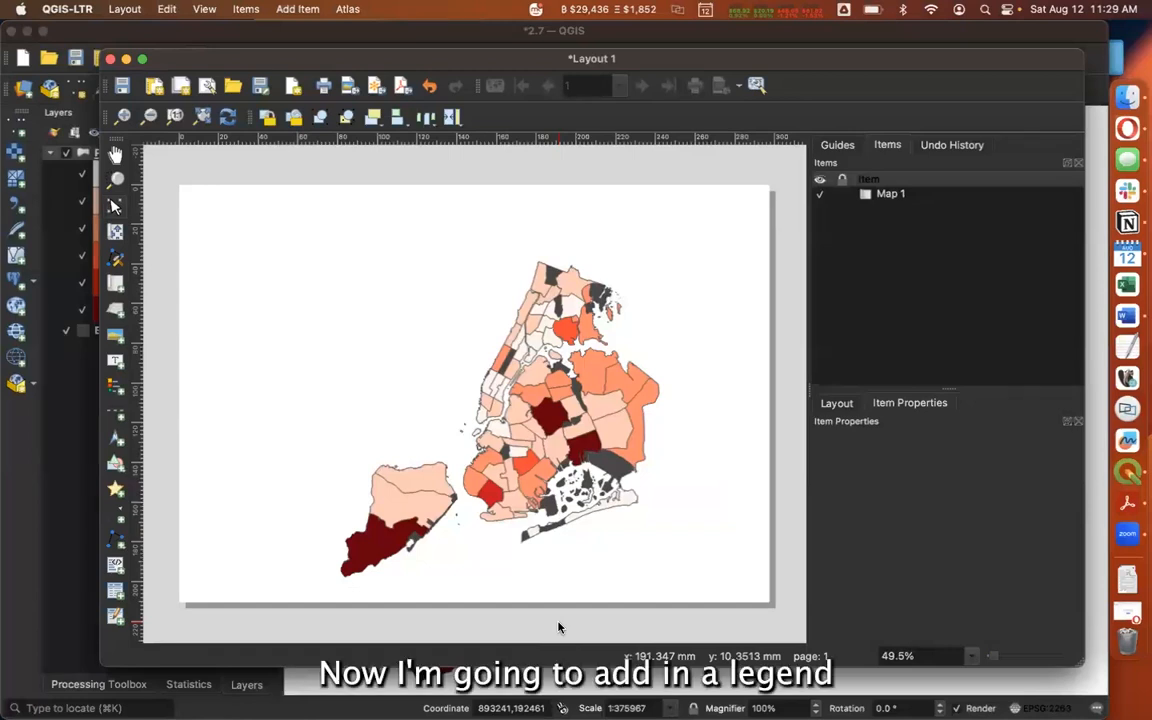
# Add a legend to the empty area beside the map and shift it slightly down and to the right
pyautogui.click(113, 387)
pyautogui.moveTo(238, 262); pyautogui.dragTo(396, 441)
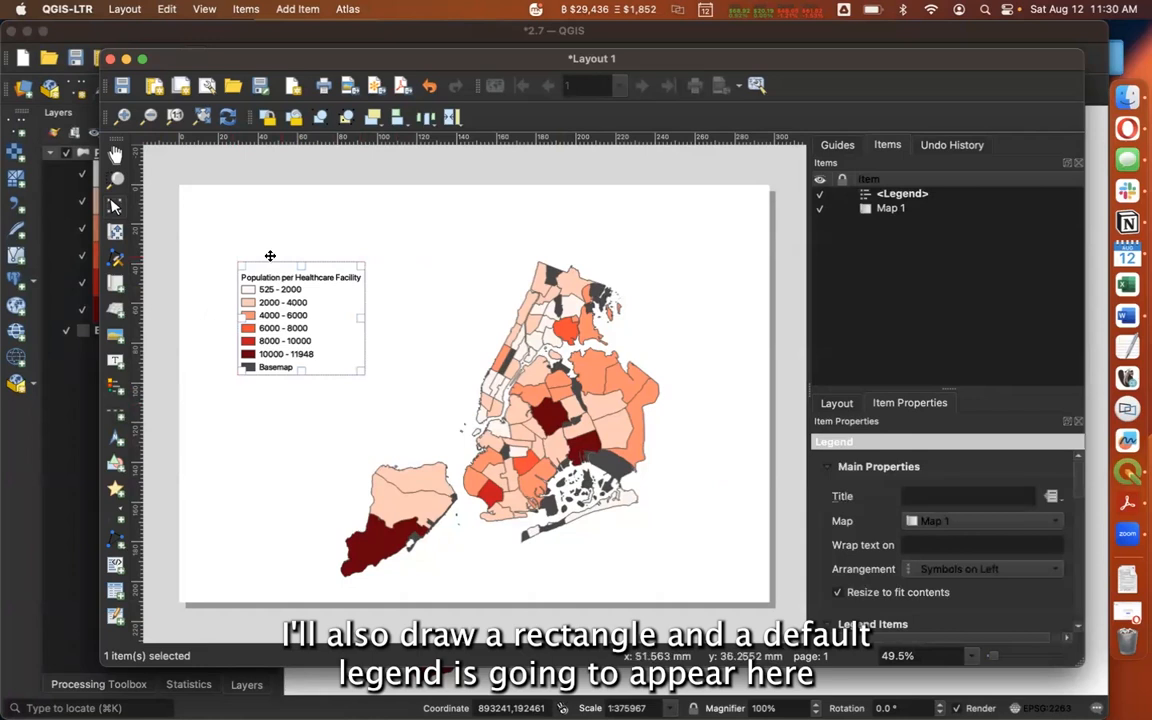
pyautogui.moveTo(290, 322); pyautogui.dragTo(330, 352)
pyautogui.moveTo(185, 59); pyautogui.dragTo(164, 42)
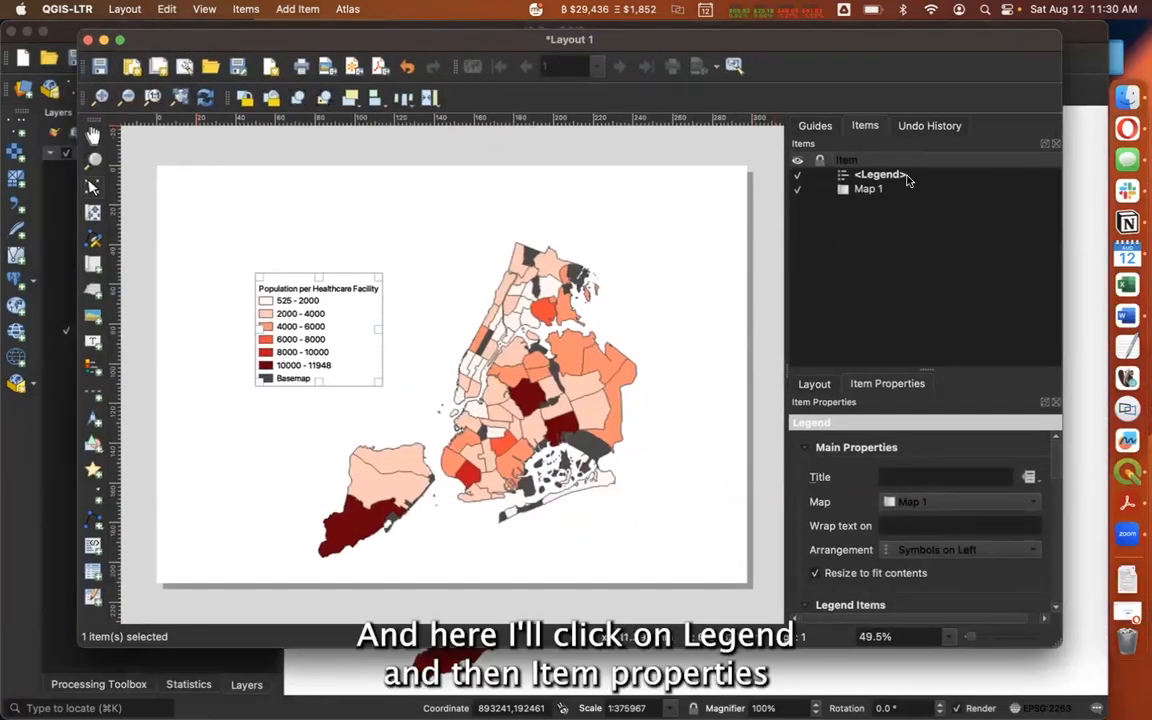
# Select the legend, bring its full list of legend items into view, and nudge the legend up and right on the page
pyautogui.click(880, 175)
pyautogui.moveTo(929, 370); pyautogui.dragTo(946, 237)
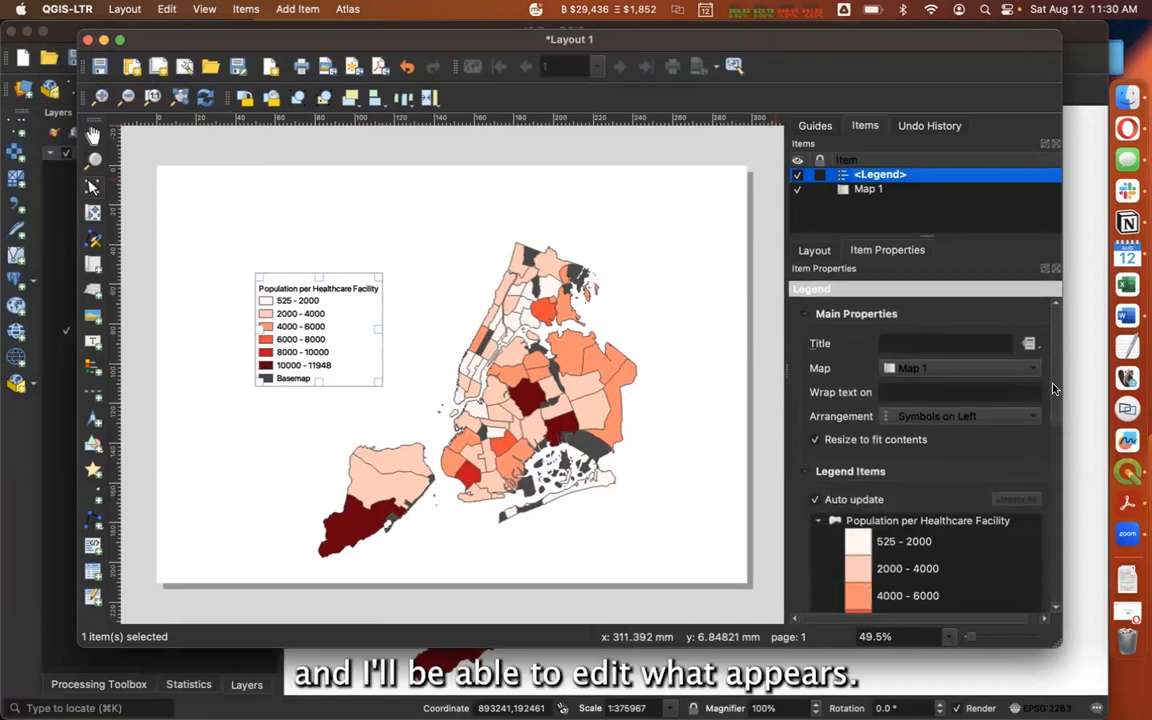
pyautogui.scroll(-5, 1053, 388)
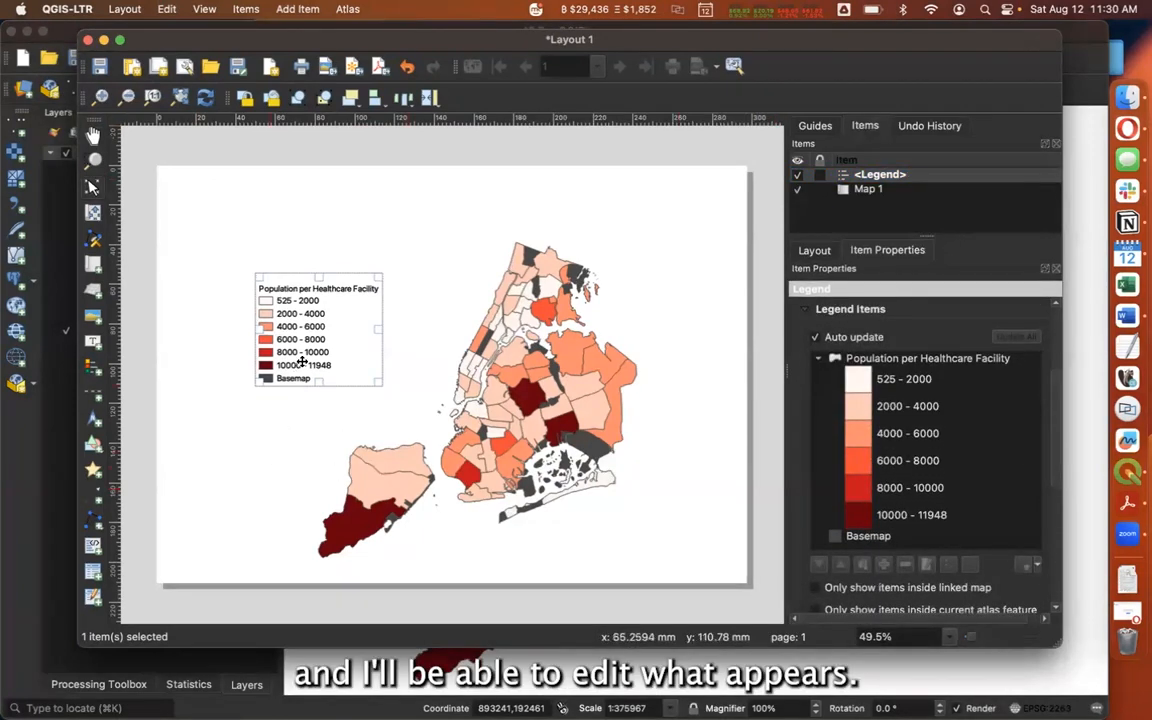
pyautogui.moveTo(301, 364); pyautogui.dragTo(316, 347)
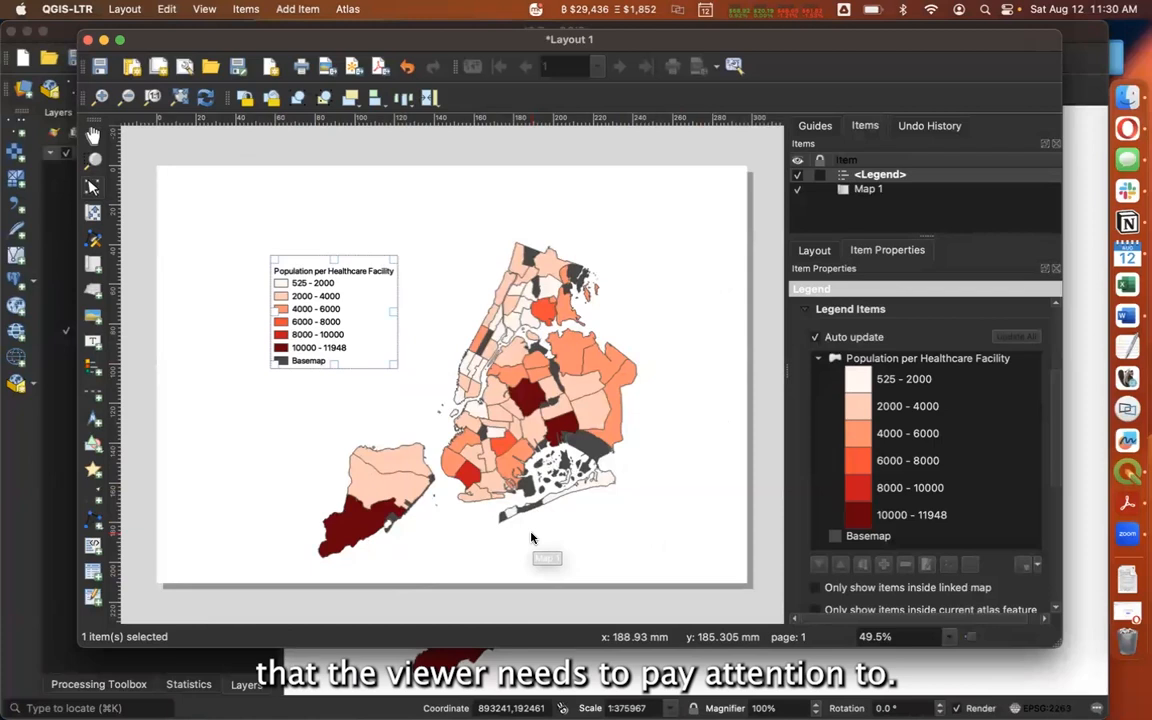
# Turn off the legend's auto update, remove the Basemap entry, and place the legend slightly closer to the map
pyautogui.click(816, 338)
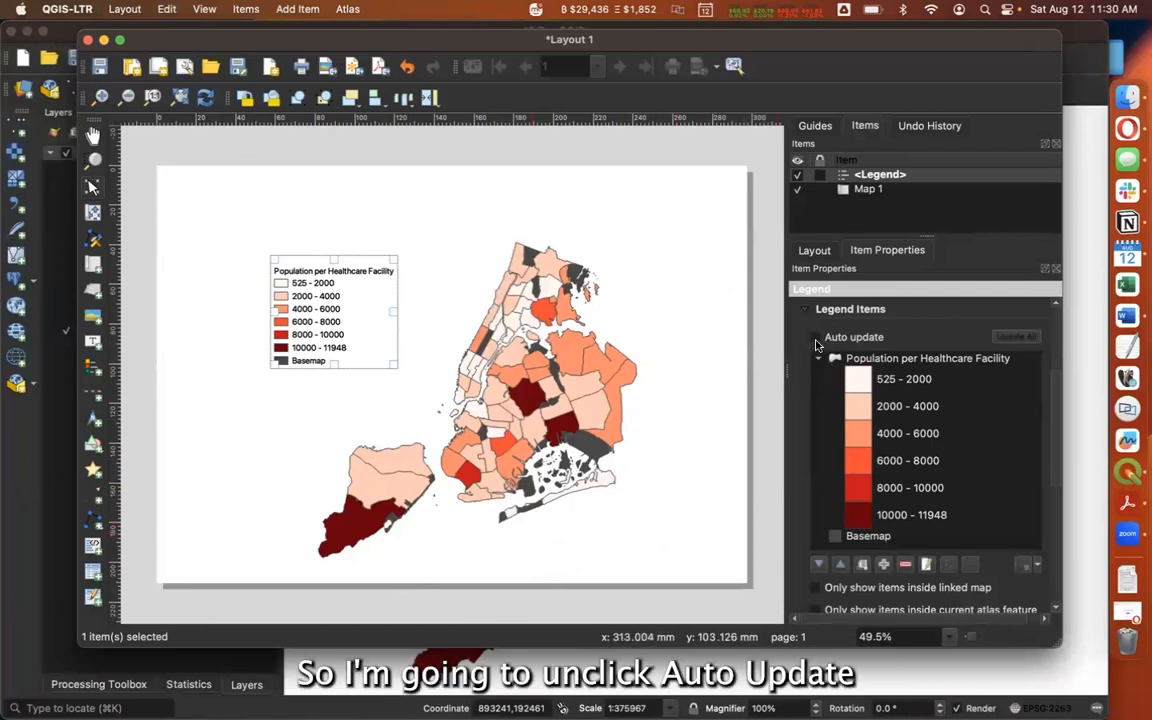
pyautogui.click(898, 537)
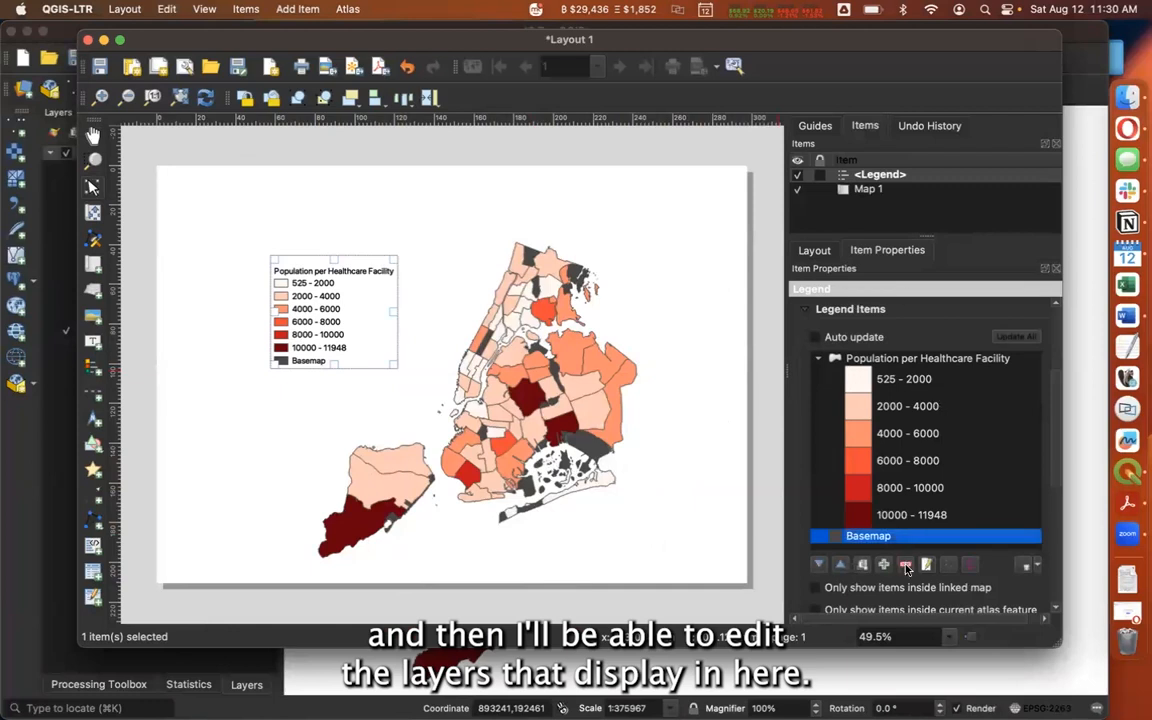
pyautogui.click(906, 566)
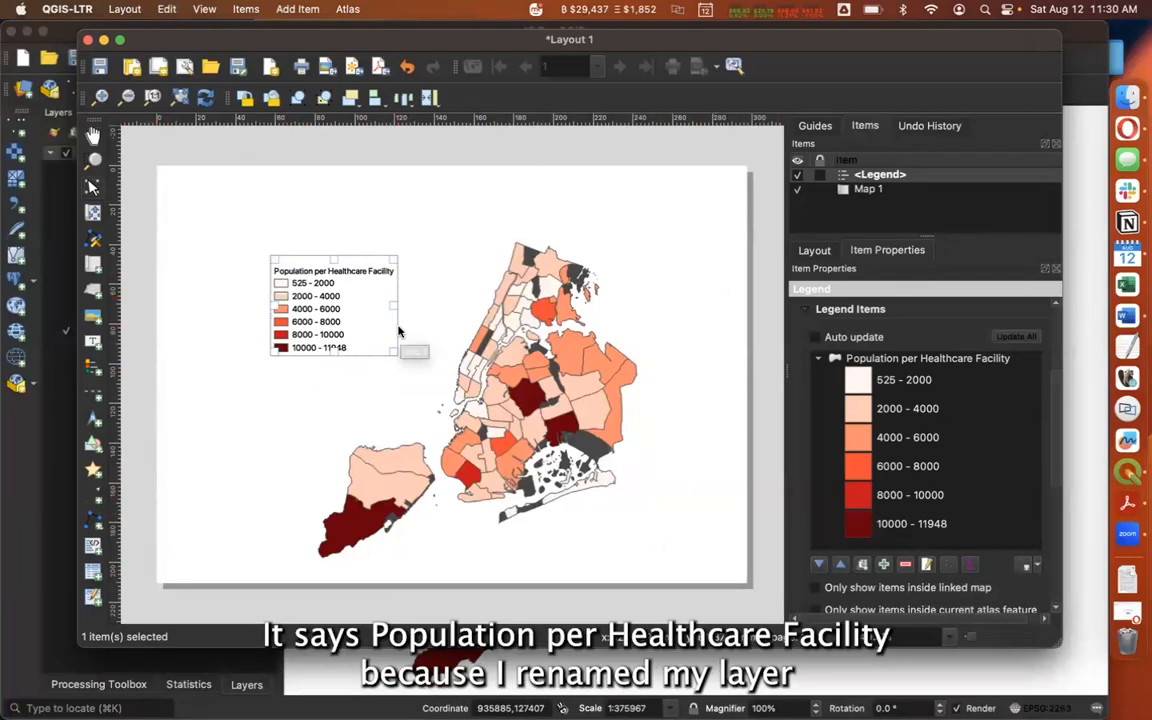
pyautogui.moveTo(375, 303); pyautogui.dragTo(380, 299)
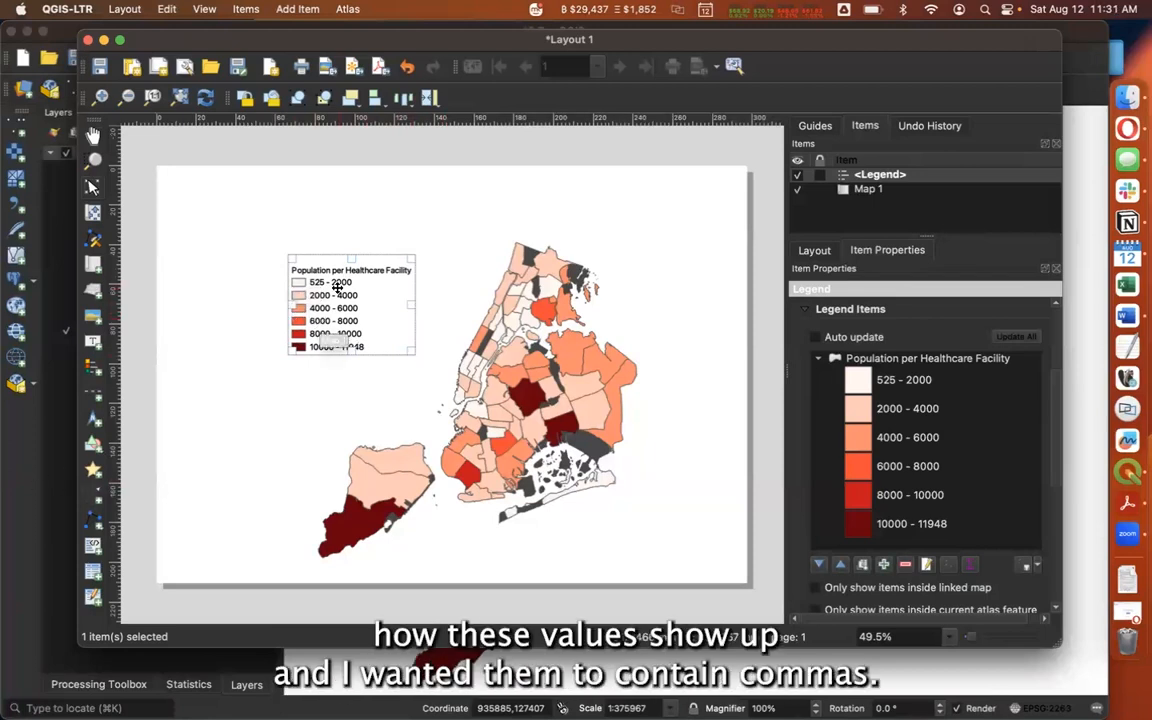
# In the Population per Healthcare Facility layer's symbology, add thousands commas to the first two class labels: 525 - 2,000 and 2,000 - 4,000
pyautogui.click(76, 163)
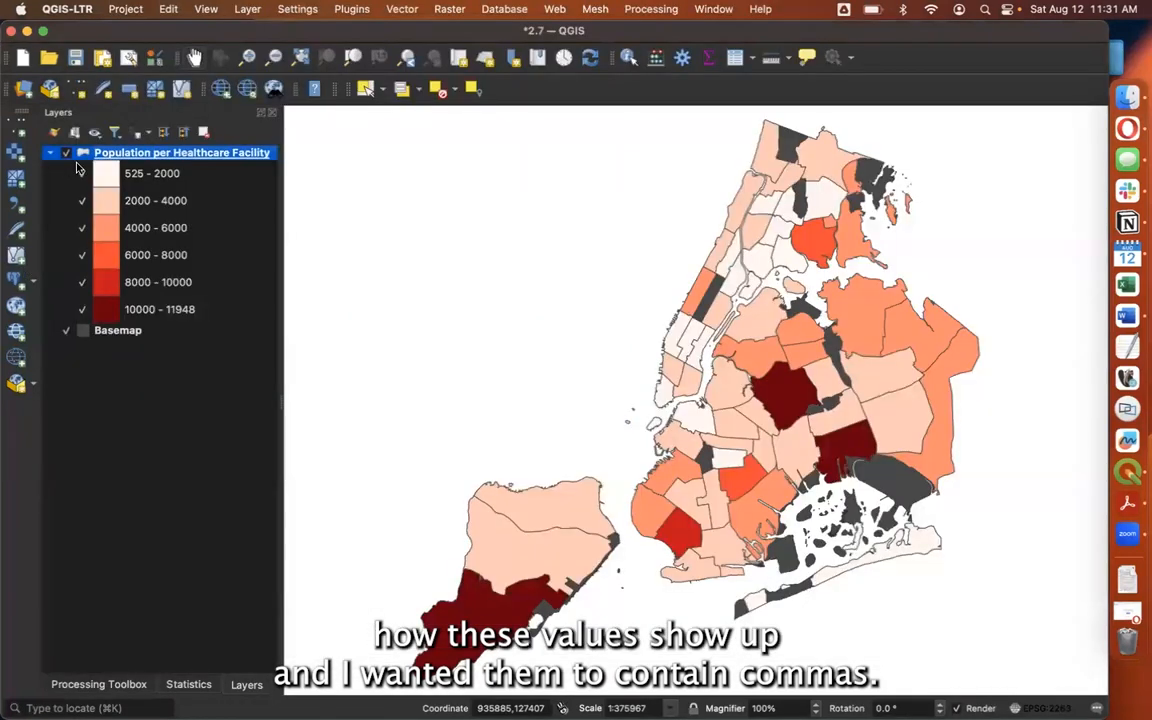
pyautogui.doubleClick(151, 156)
pyautogui.moveTo(178, 68); pyautogui.dragTo(378, 80)
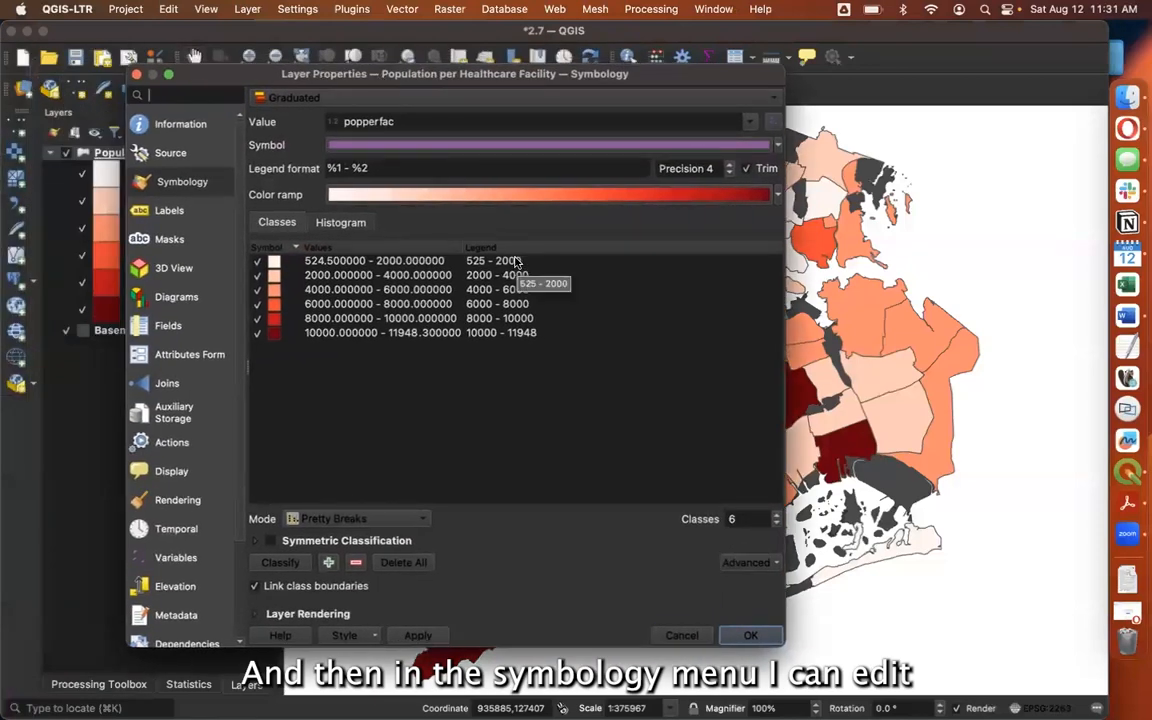
pyautogui.doubleClick(500, 261)
pyautogui.click(497, 261)
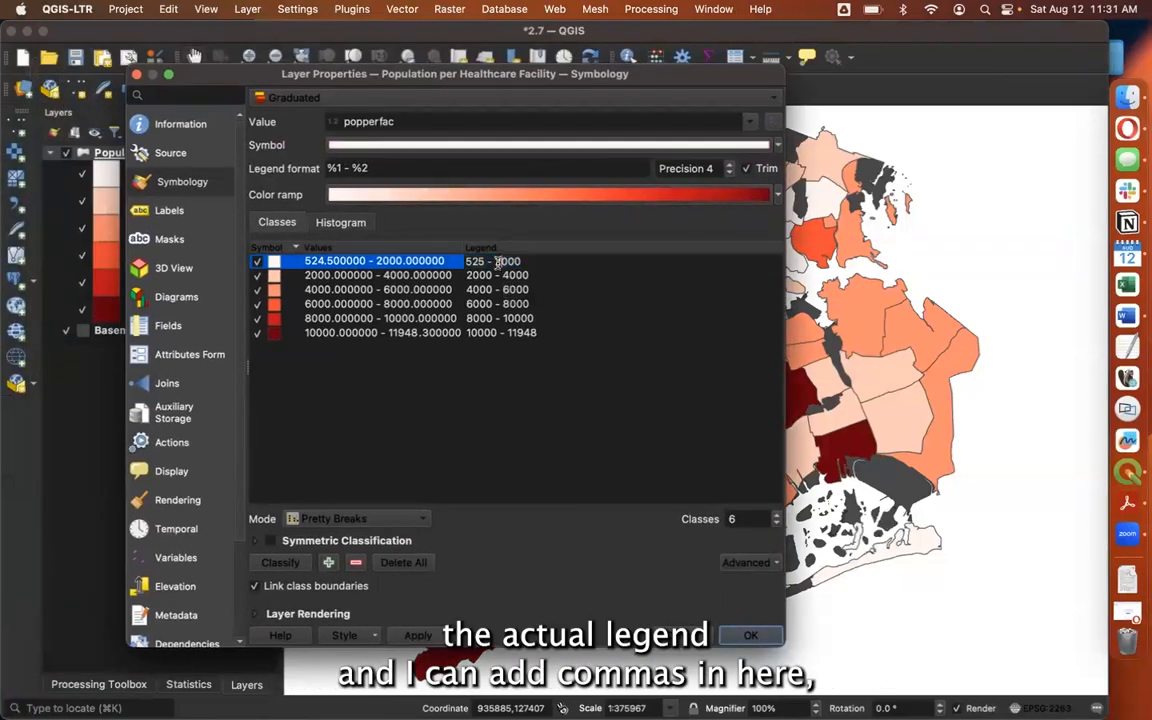
pyautogui.write(',')
pyautogui.click(470, 275)
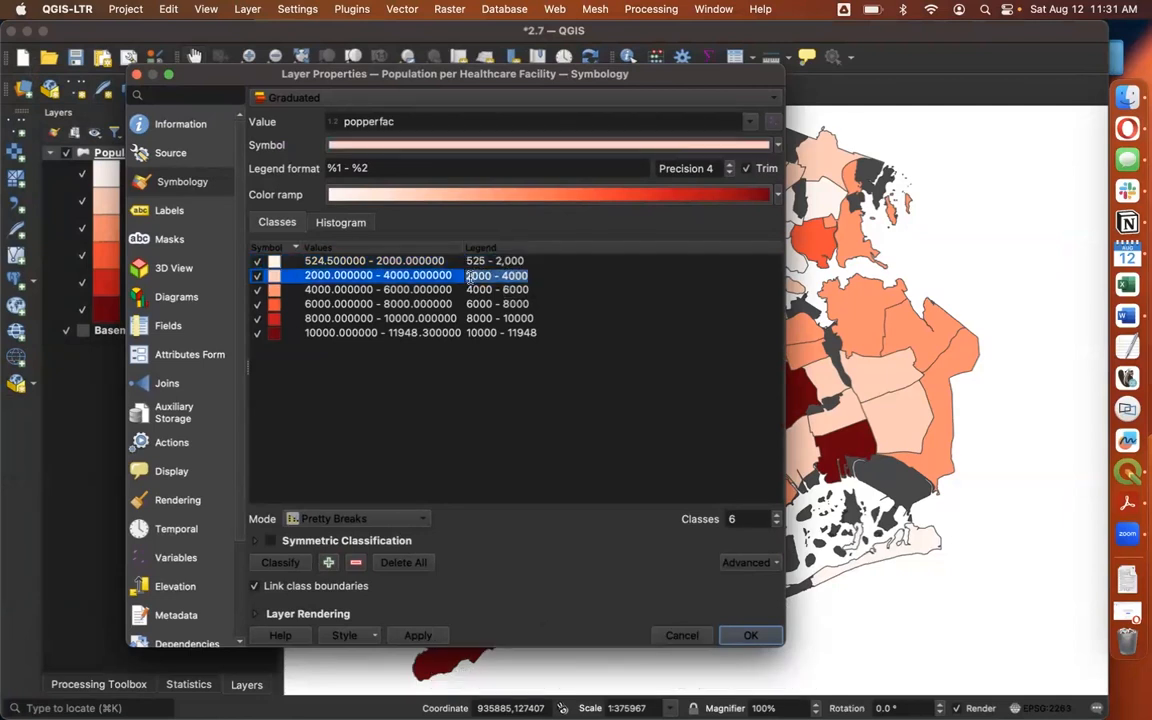
pyautogui.write(',')
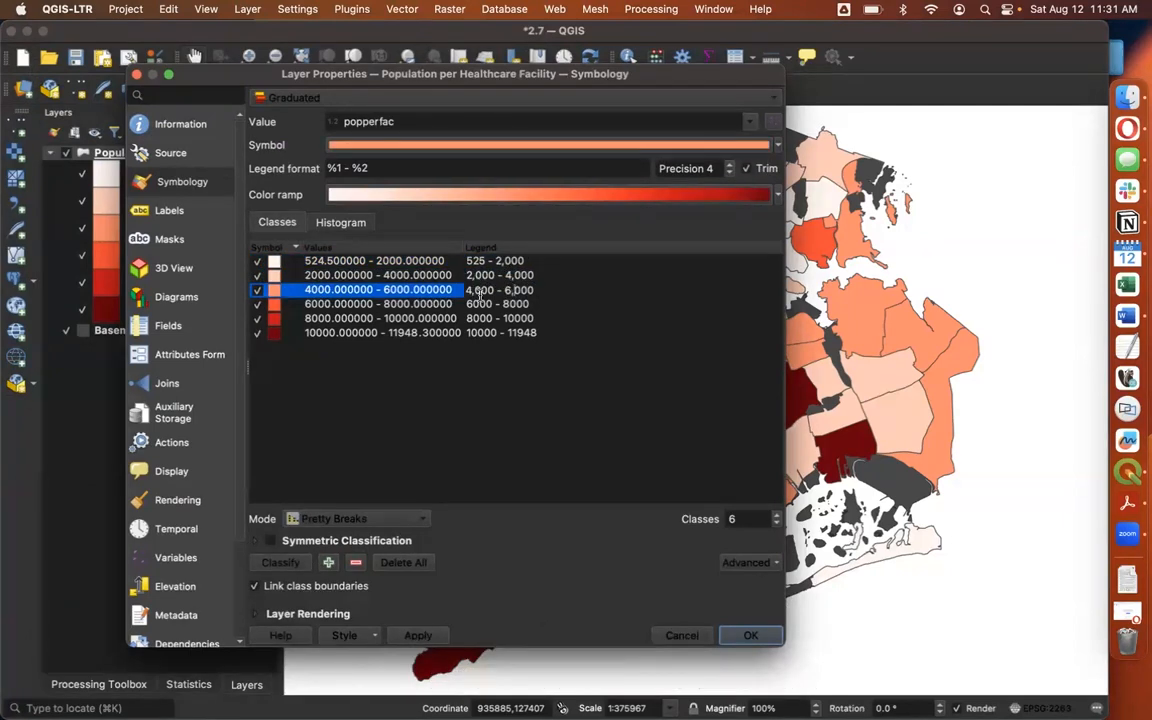
# Add thousands commas to the next three class labels: 4,000 - 6,000, 6,000 - 8,000 and 8,000 - 10,000
pyautogui.doubleClick(470, 304)
pyautogui.click(470, 304)
pyautogui.write(',')
pyautogui.click(511, 304)
pyautogui.write(',')
pyautogui.click(470, 318)
pyautogui.doubleClick(470, 318)
pyautogui.click(470, 318)
pyautogui.write(',')
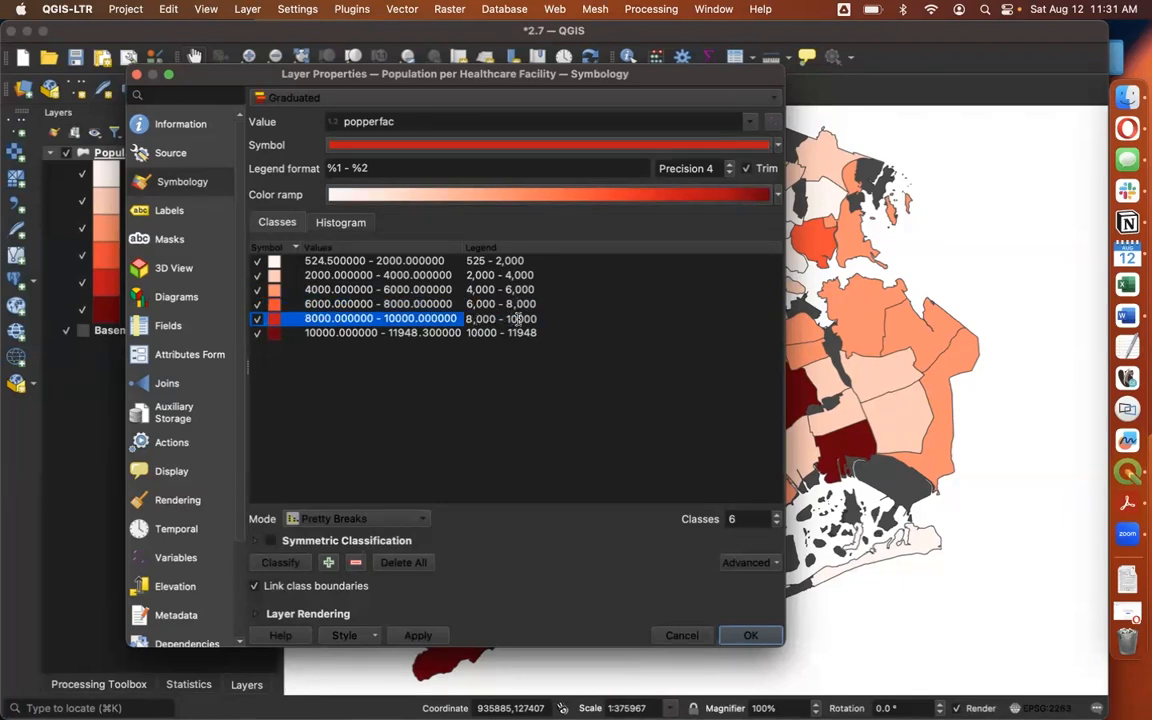
pyautogui.write(',')
# Reformat the highest class label as 10,000 - 11,948 and accept the symbology changes
pyautogui.doubleClick(474, 333)
pyautogui.click(474, 333)
pyautogui.write(',')
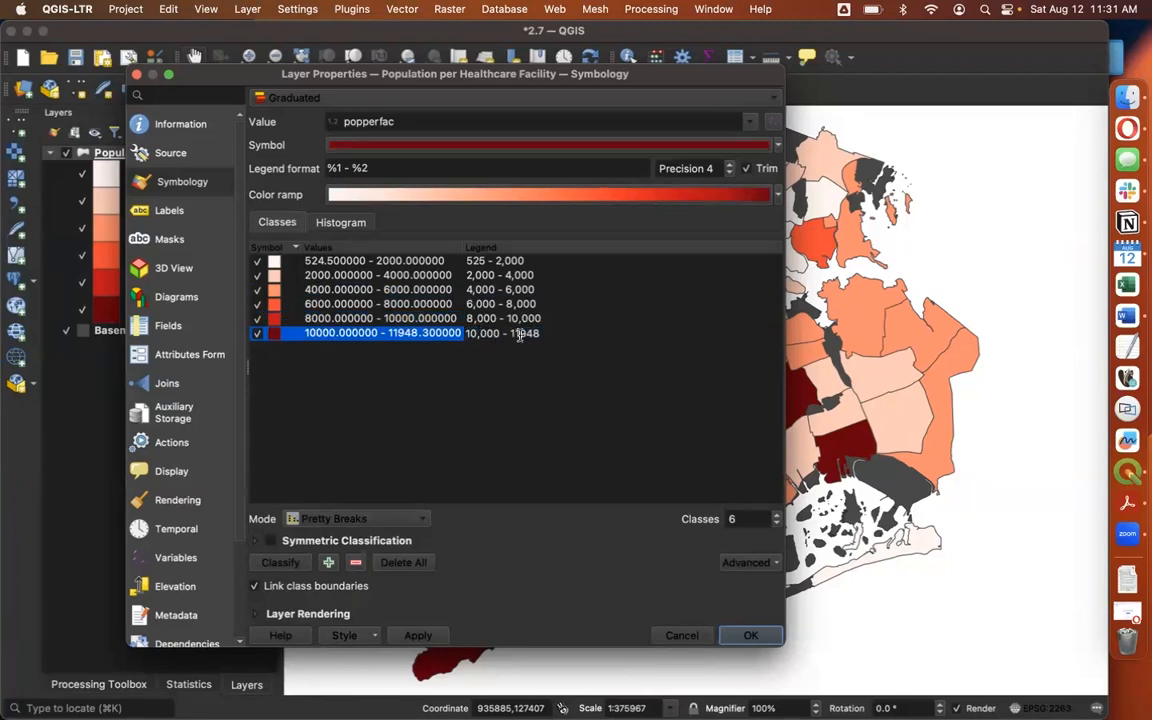
pyautogui.click(520, 334)
pyautogui.write(',')
pyautogui.click(607, 472)
pyautogui.click(748, 634)
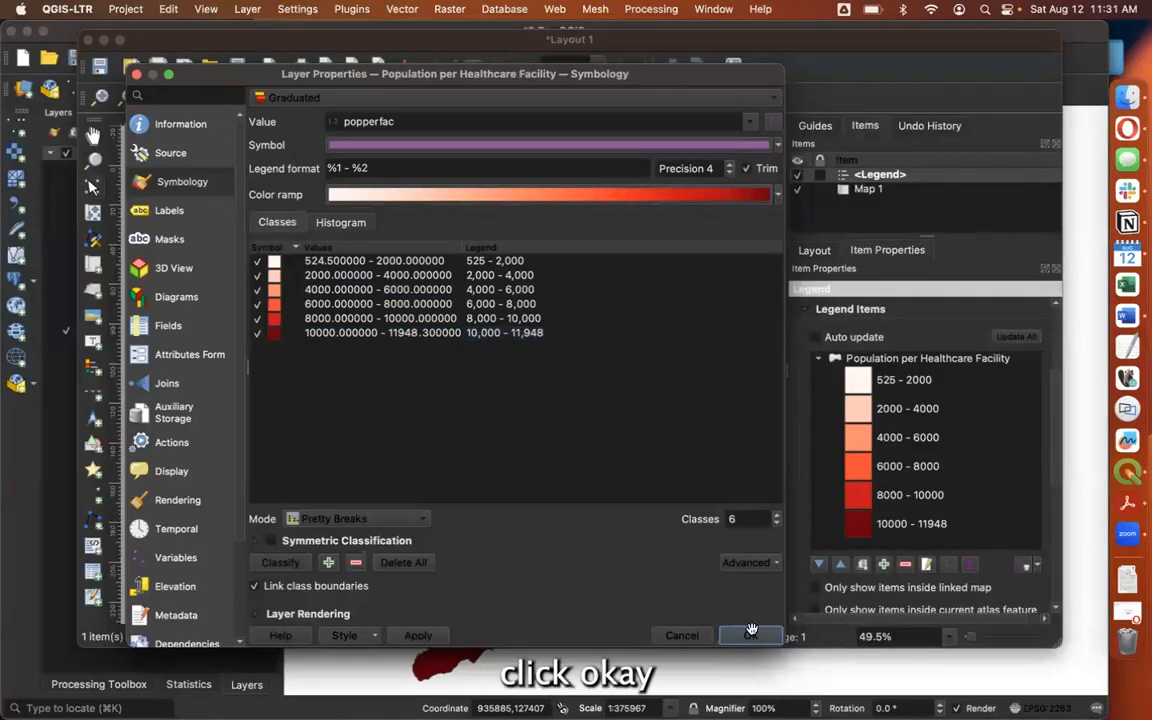
# Return to the print layout and move the legend slightly up and toward the map
pyautogui.hotkey('ctrl', 'Up')
pyautogui.click(540, 334)
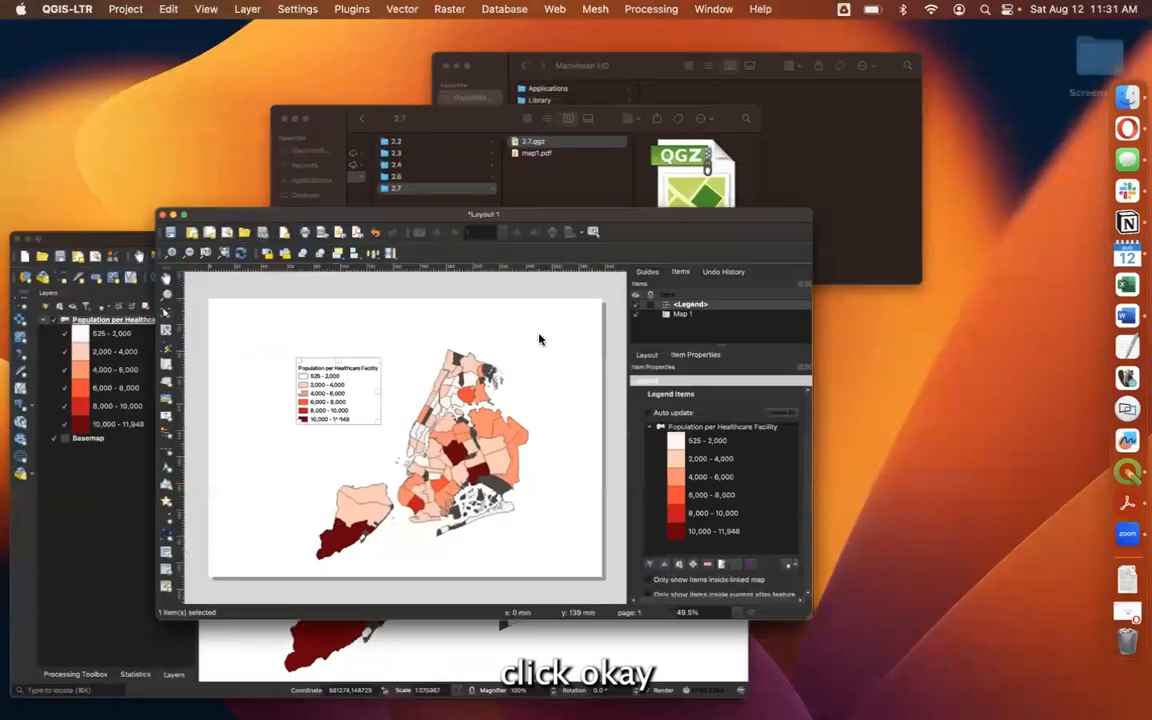
pyautogui.moveTo(388, 302); pyautogui.dragTo(402, 294)
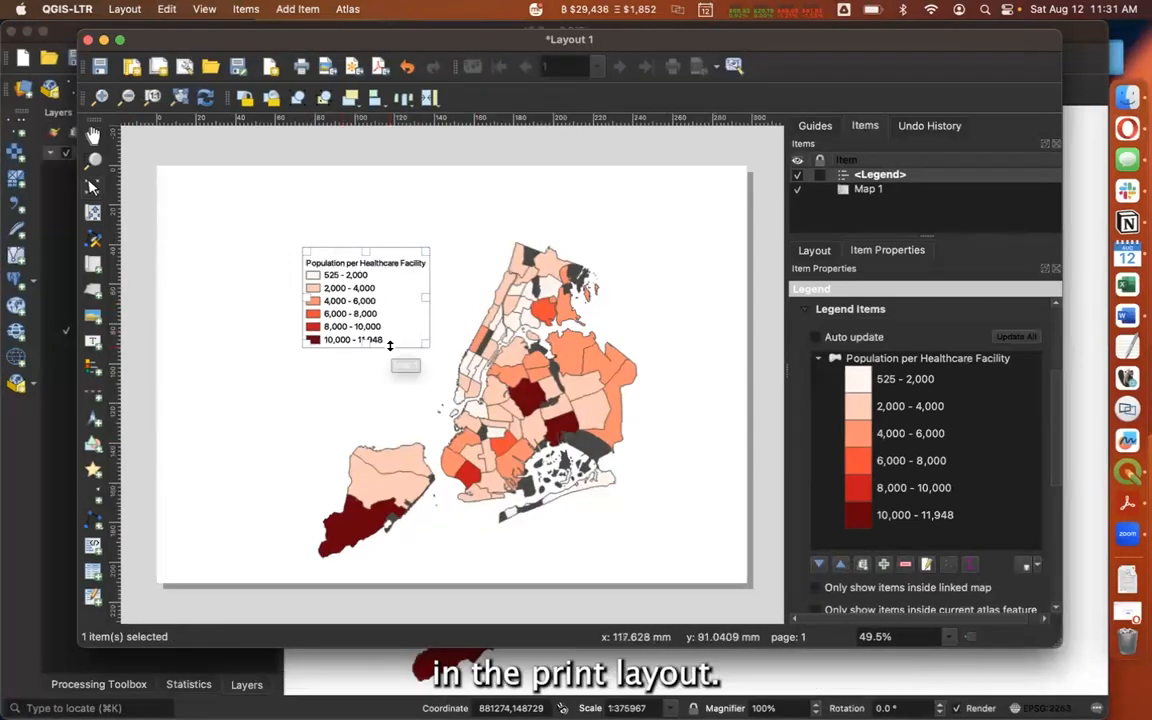
# Add a label above the legend and map as the title, reading "How many people are served by a single healthcare facility?"
pyautogui.click(199, 361)
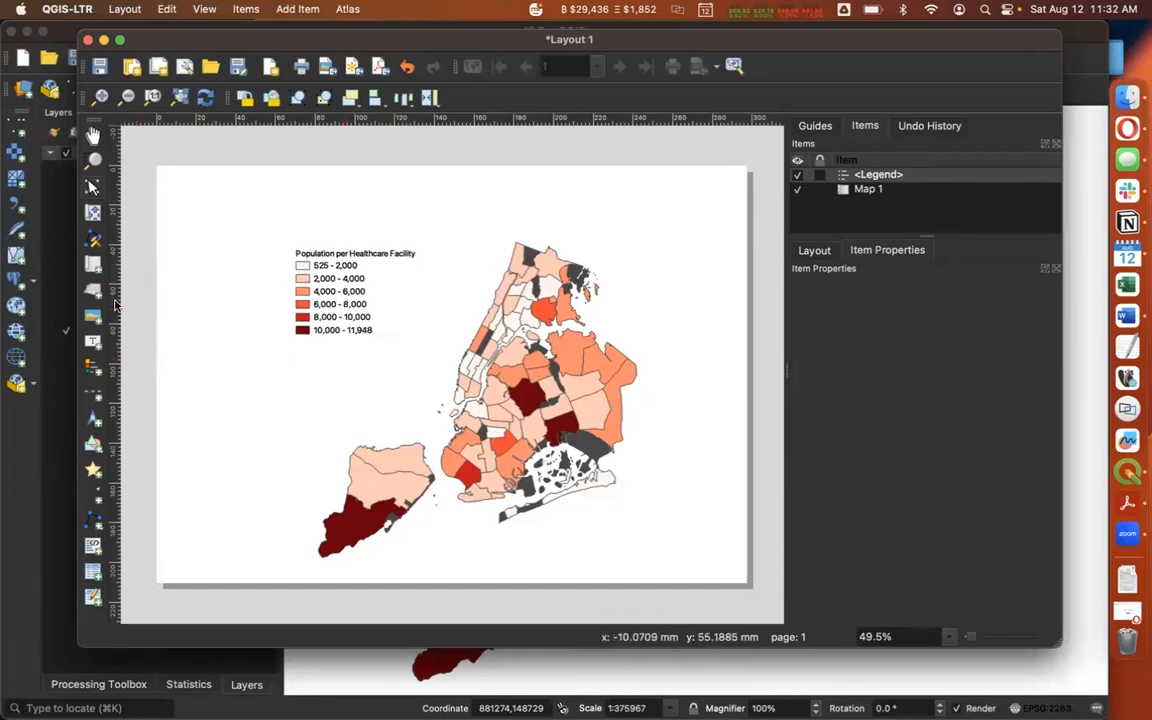
pyautogui.click(93, 341)
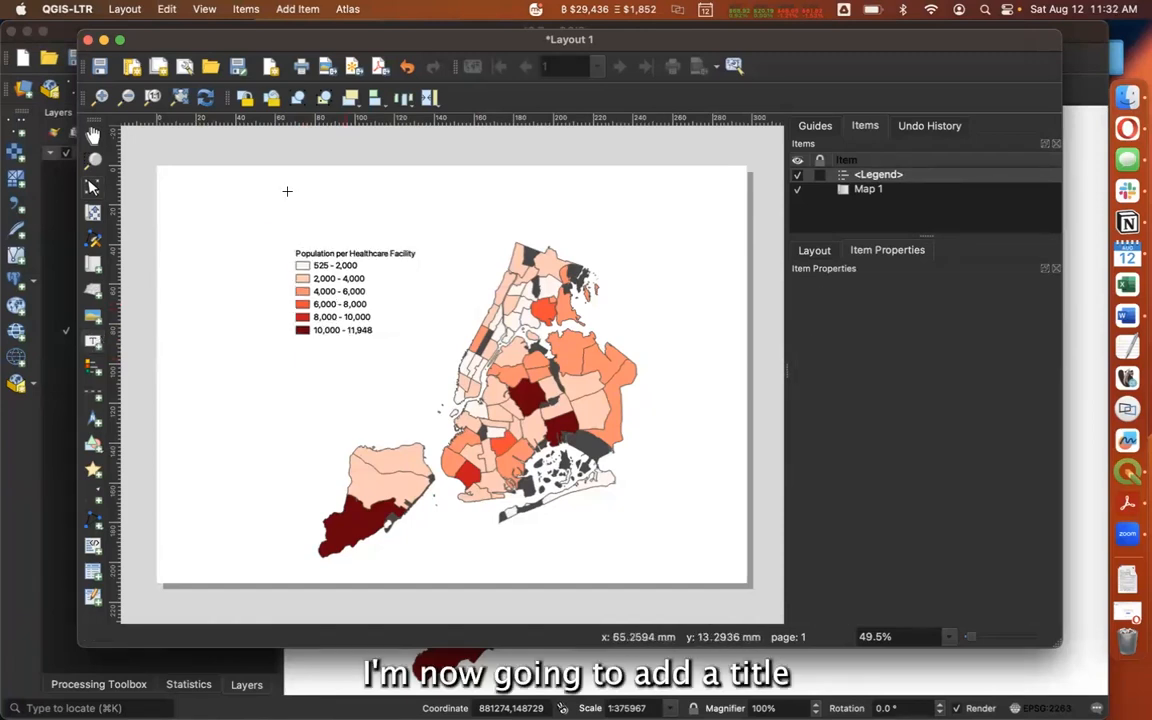
pyautogui.moveTo(290, 191); pyautogui.dragTo(612, 228)
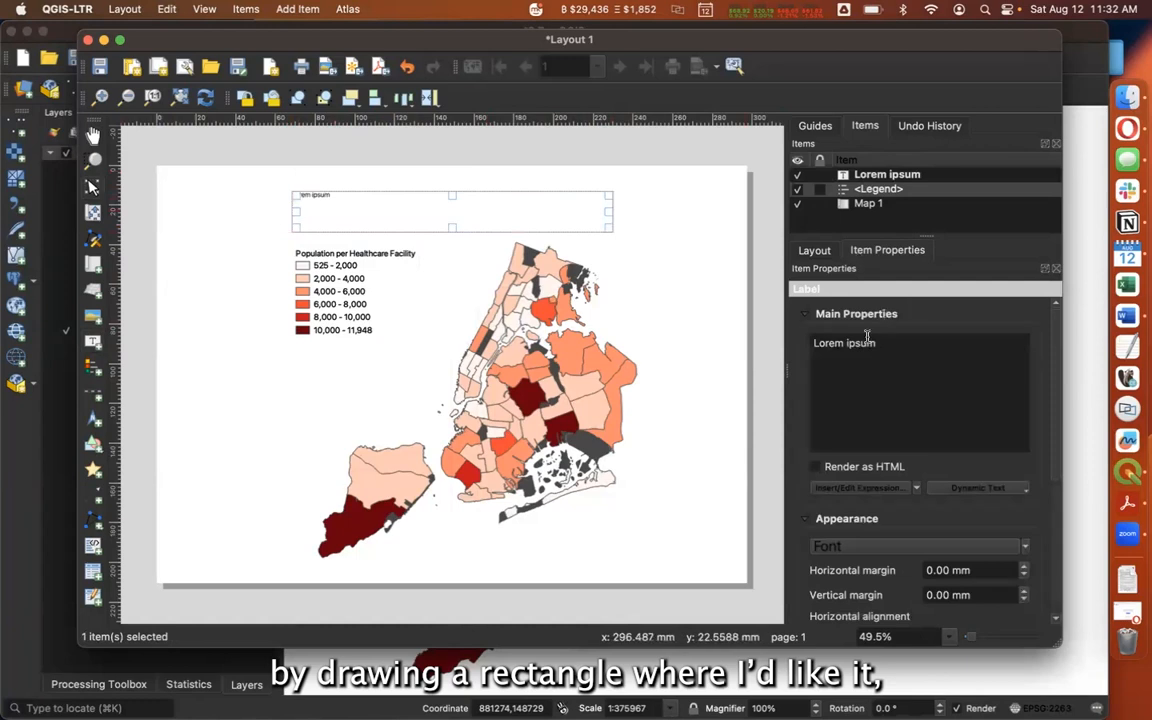
pyautogui.tripleClick(899, 345)
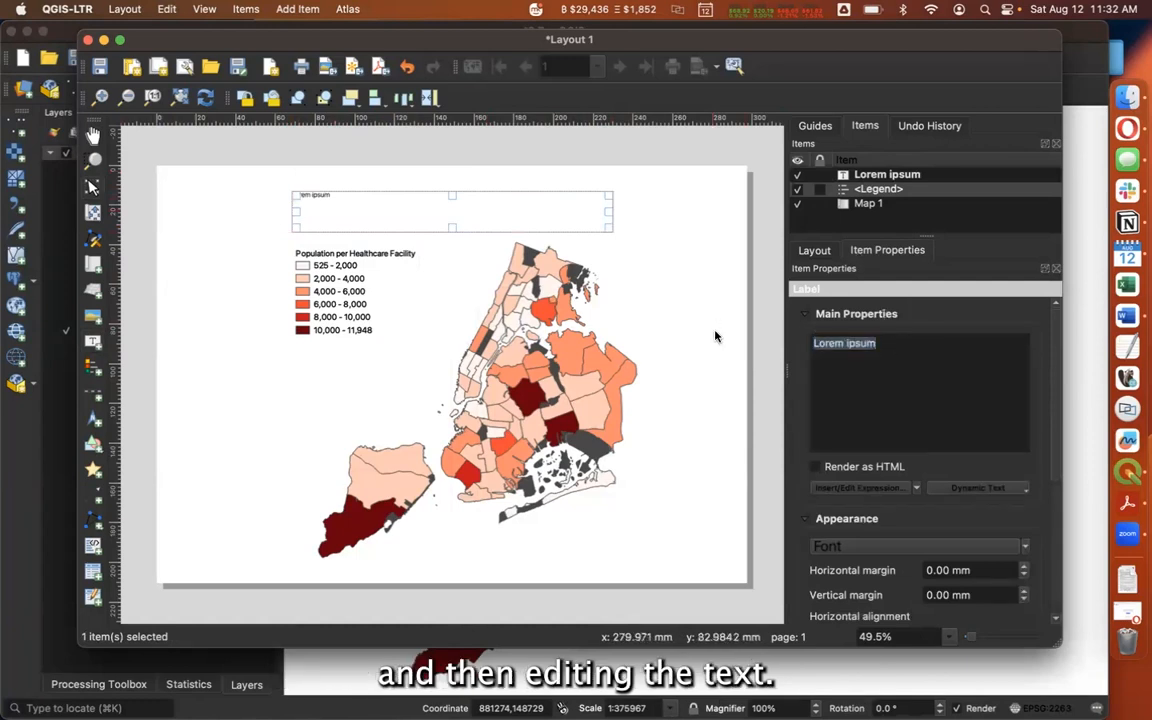
pyautogui.tripleClick(820, 344)
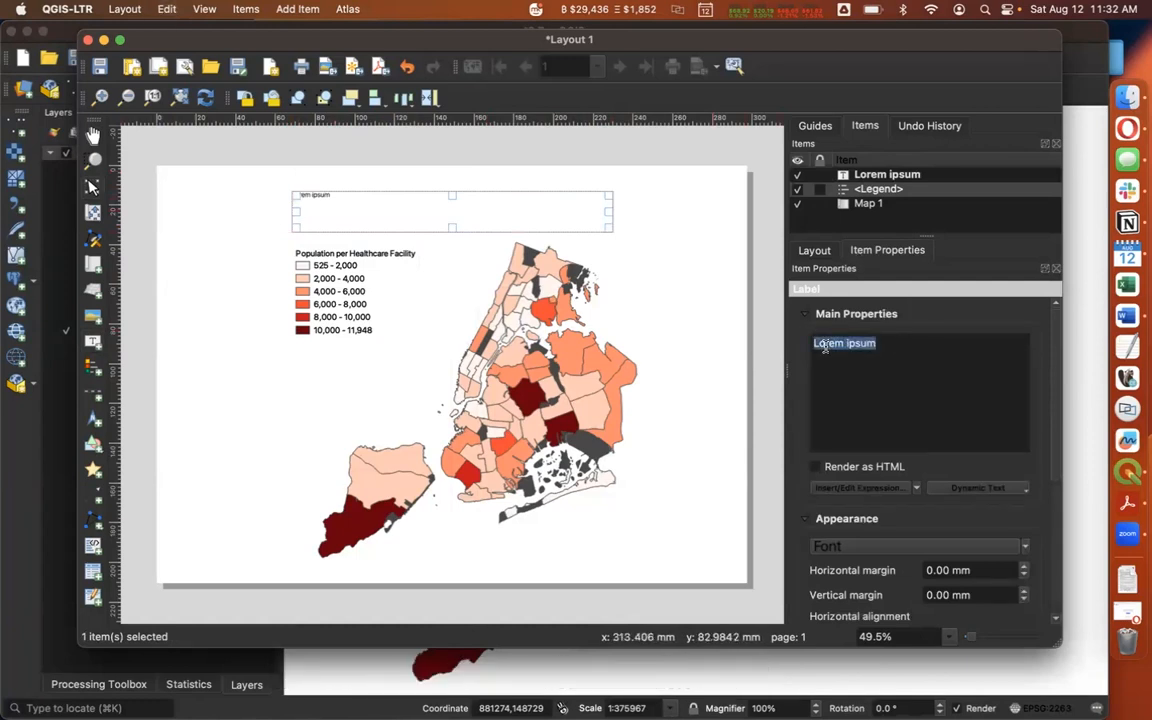
pyautogui.write('How man')
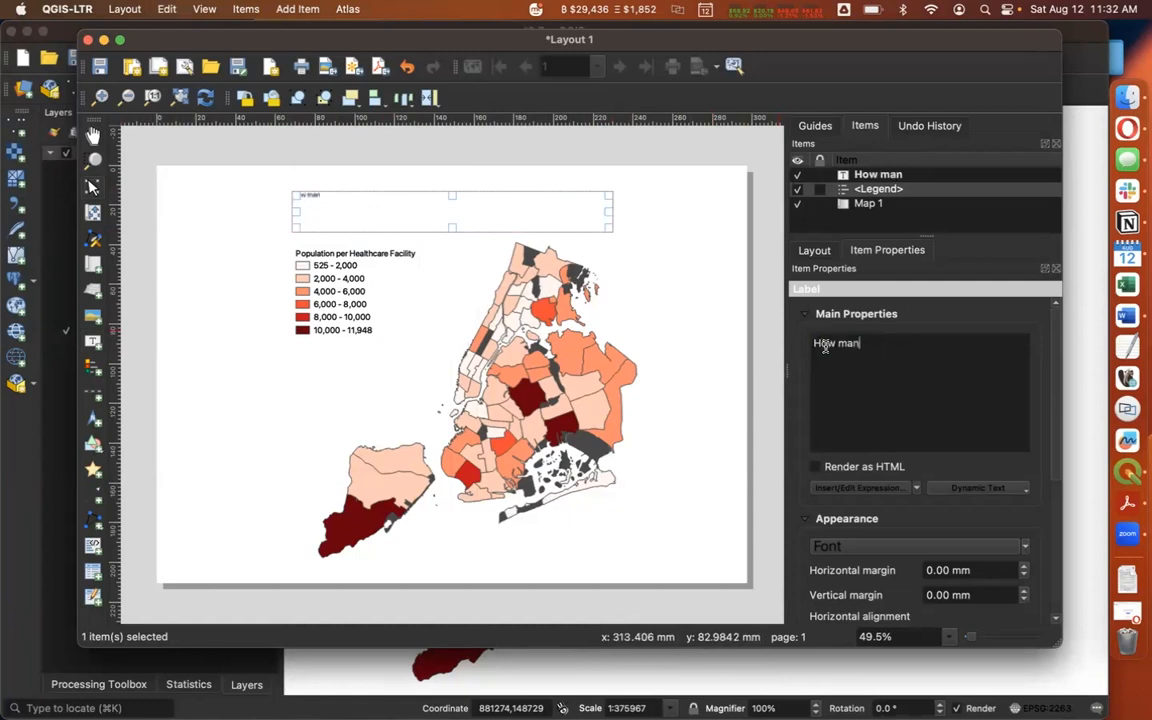
pyautogui.write('y people are served by a single healthcare facility?')
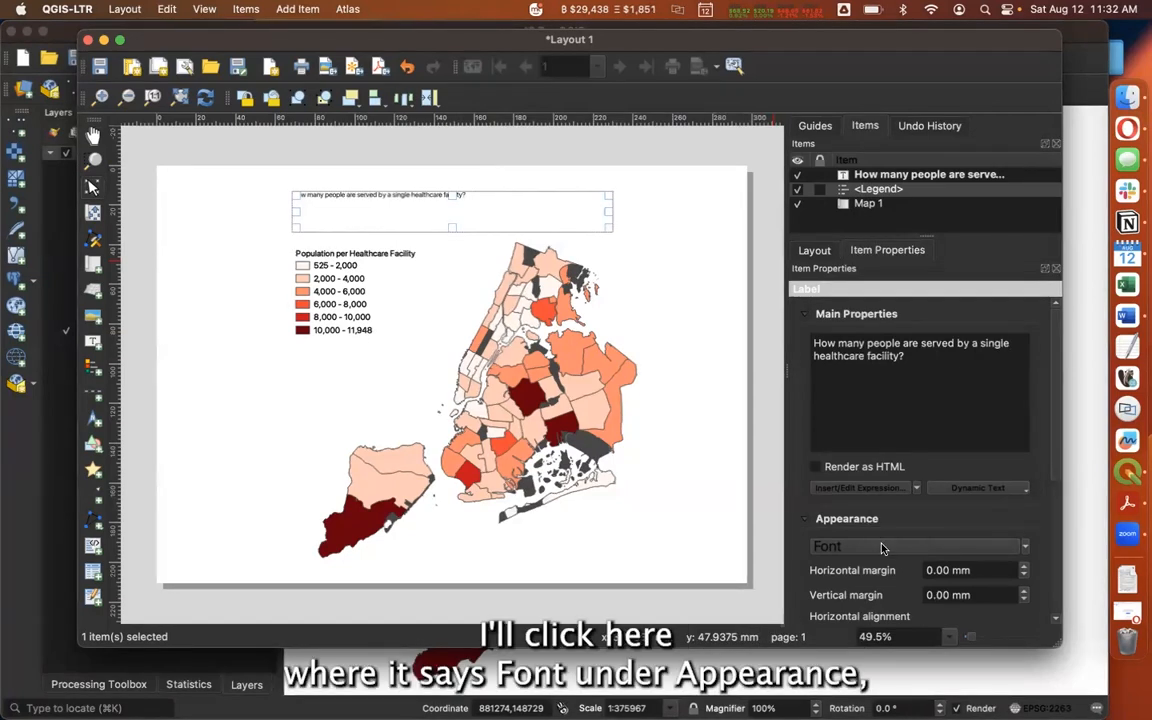
# Set the title label's font to 20 points in Bold style
pyautogui.click(851, 552)
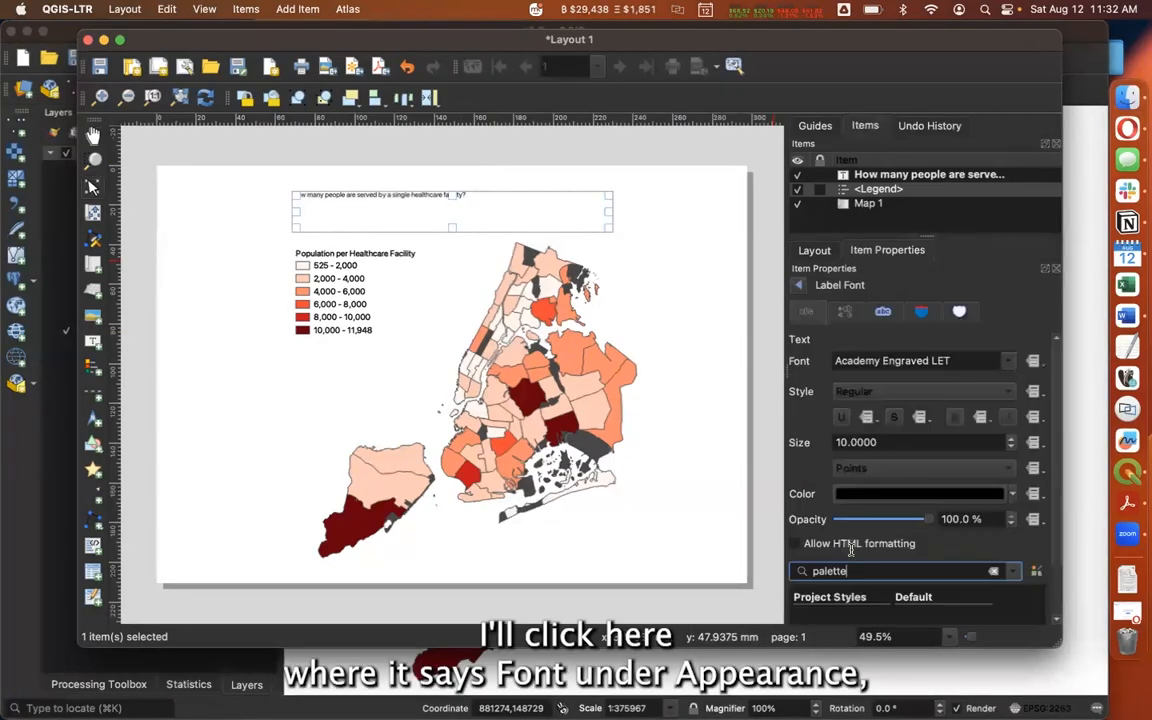
pyautogui.doubleClick(880, 442)
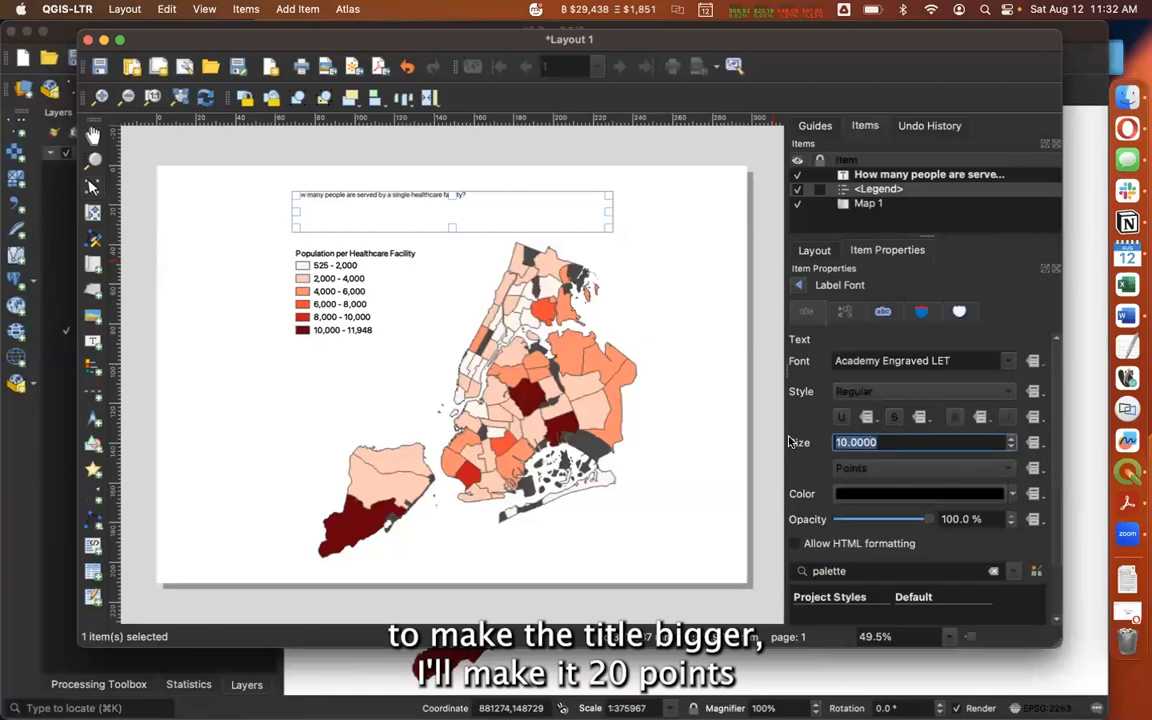
pyautogui.write('20')
pyautogui.click(920, 391)
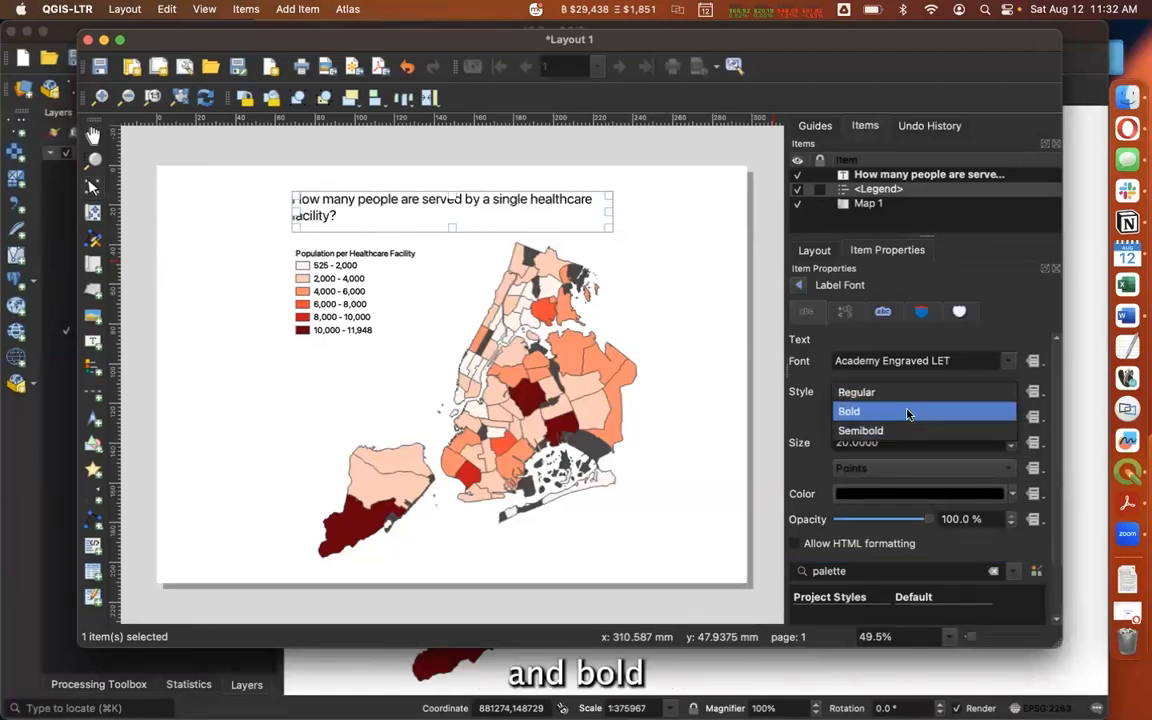
pyautogui.click(905, 411)
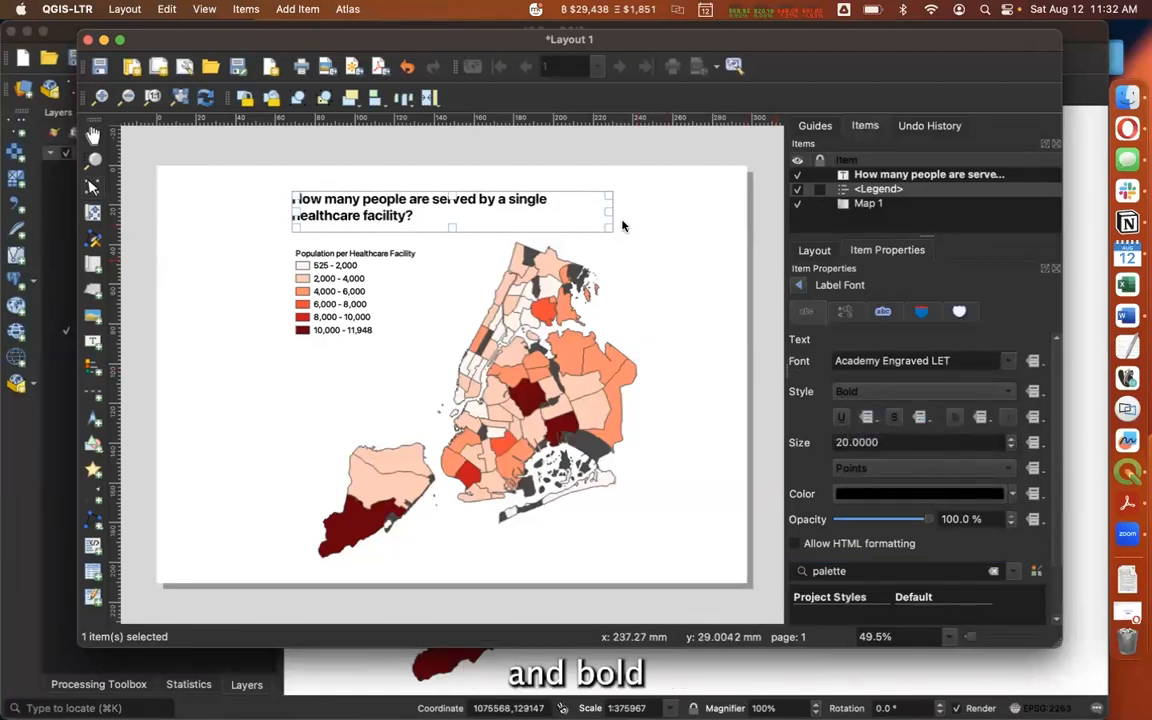
# Widen the title to fit on one line just above the map and align the legend with its left edge
pyautogui.moveTo(612, 212); pyautogui.dragTo(679, 211)
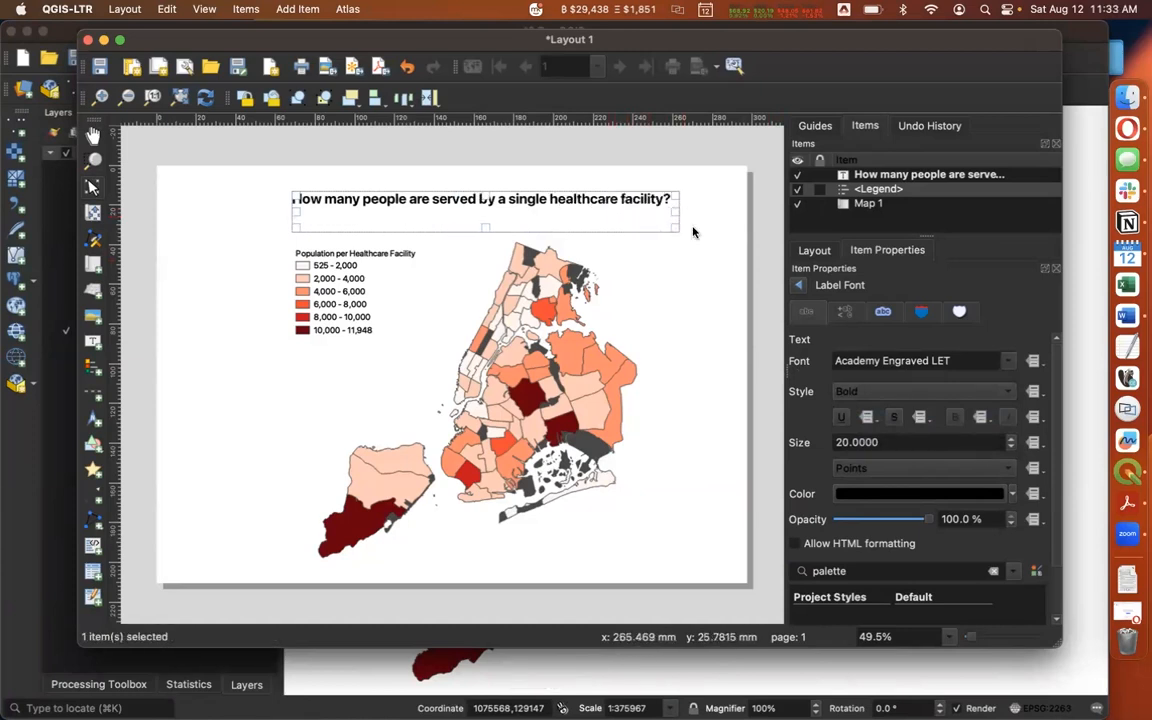
pyautogui.moveTo(591, 193); pyautogui.dragTo(598, 228)
pyautogui.moveTo(349, 282); pyautogui.dragTo(353, 281)
pyautogui.press('Right')
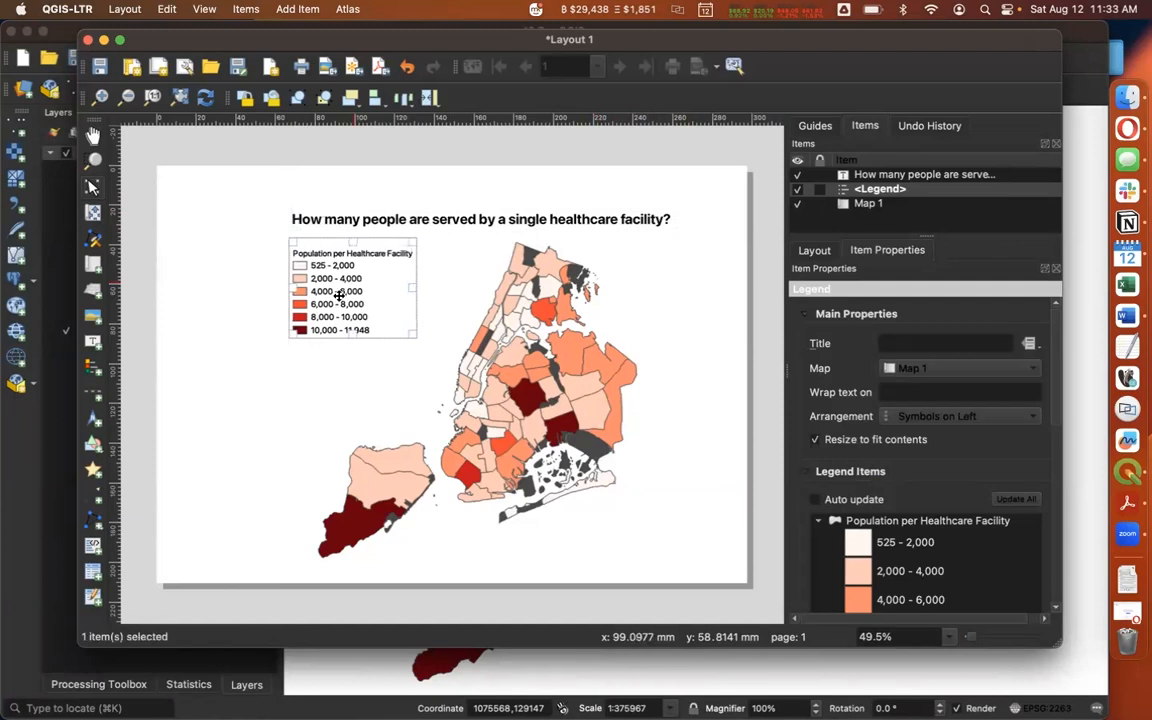
pyautogui.click(239, 406)
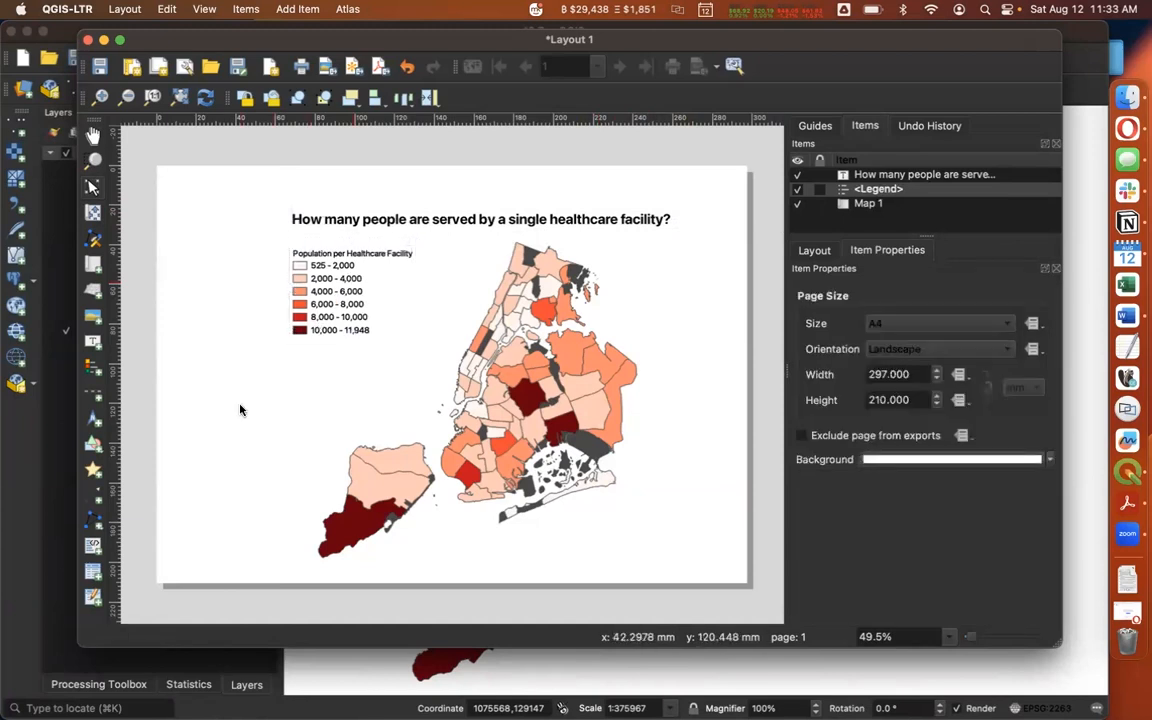
pyautogui.click(884, 176)
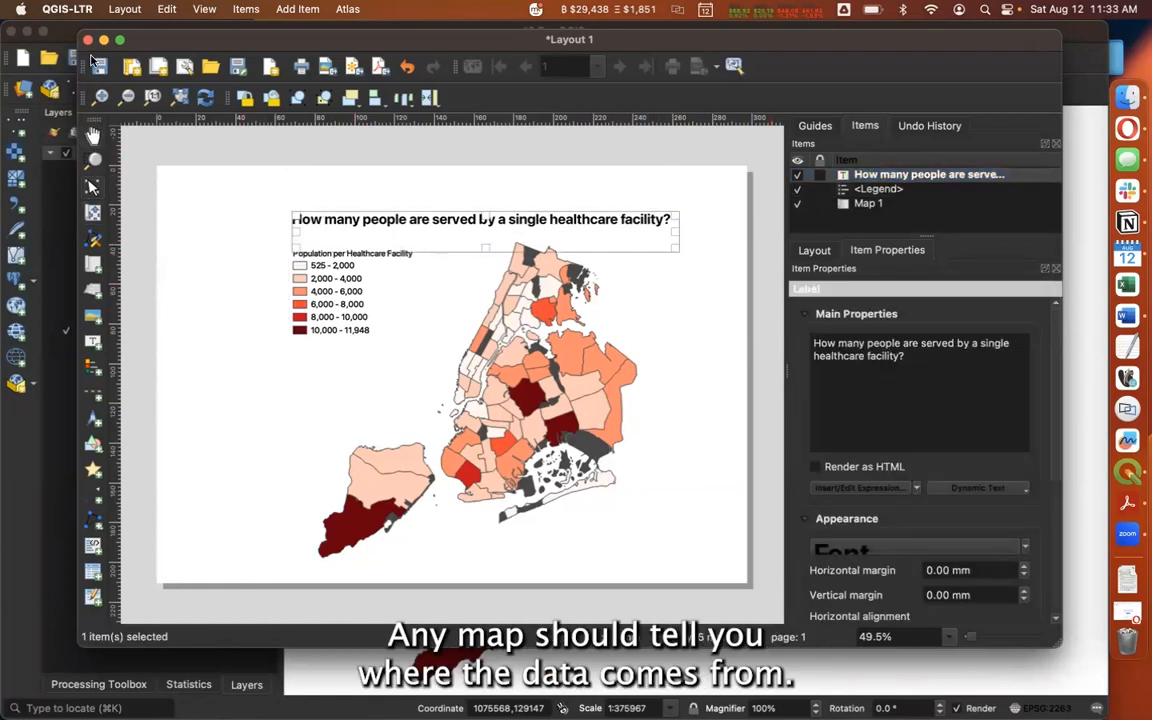
# Add a label below the map reading "Sources: NYC Planning Facilities database; Census ACS 2021 5-Year Estimates via NYC Planning"
pyautogui.click(92, 340)
pyautogui.moveTo(436, 538); pyautogui.dragTo(686, 562)
pyautogui.click(905, 375)
pyautogui.hotkey('ctrl', 'a')
pyautogui.write('Sources: NYC Planning Facilities da')
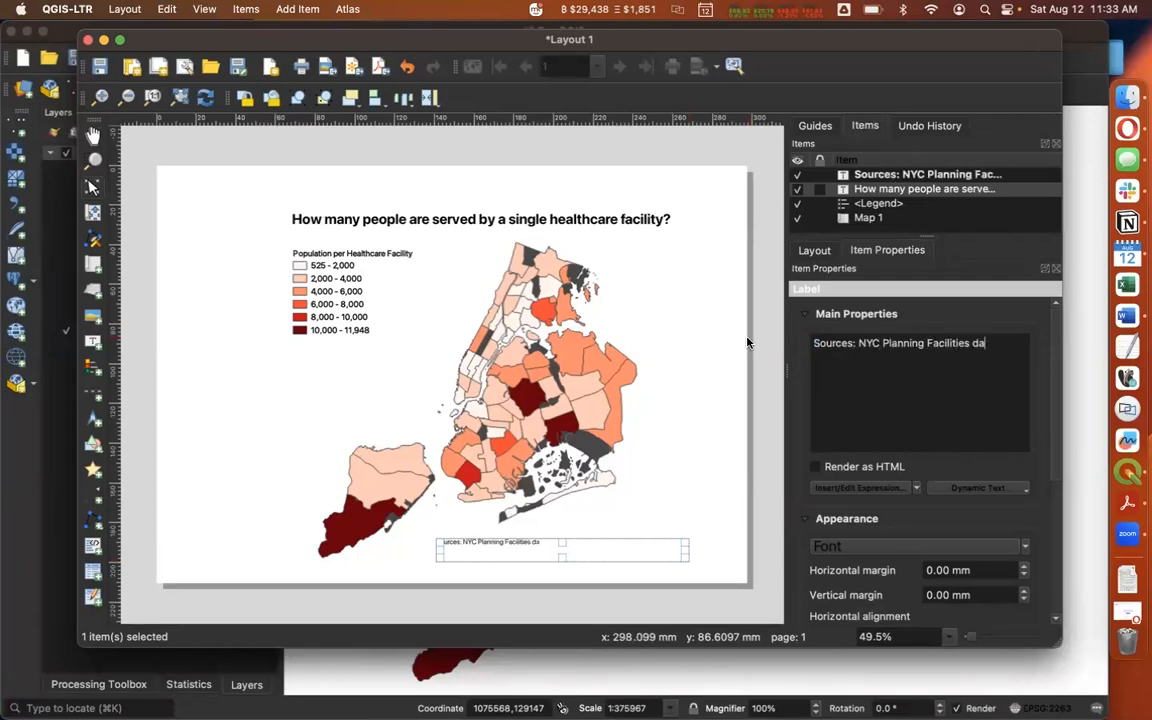
pyautogui.write('tabase; Census ACS 2021 5-Year Estimates via NYC Planning')
# Narrow the sources label so its text wraps onto two lines and position it beneath the map
pyautogui.click(600, 555)
pyautogui.moveTo(687, 542); pyautogui.dragTo(596, 550)
pyautogui.click(589, 548)
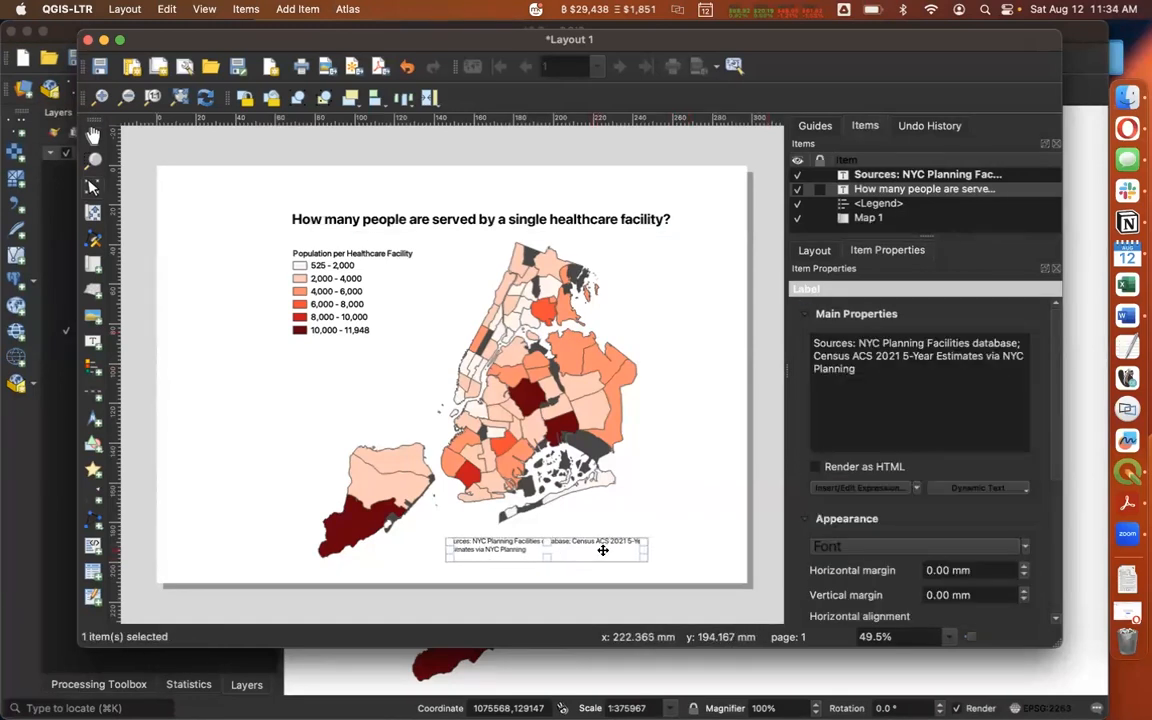
pyautogui.click(734, 552)
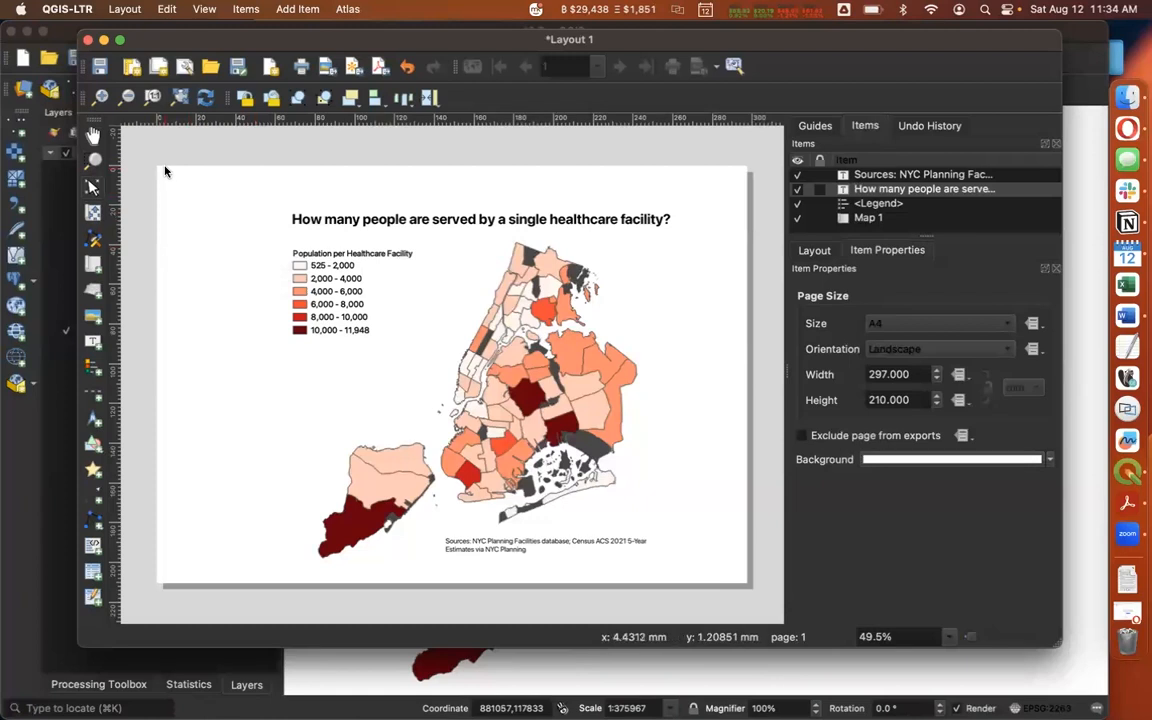
# Select all layout items and move them together toward the page's upper-left corner
pyautogui.moveTo(185, 163); pyautogui.dragTo(726, 573)
pyautogui.moveTo(535, 358); pyautogui.dragTo(429, 331)
pyautogui.click(656, 342)
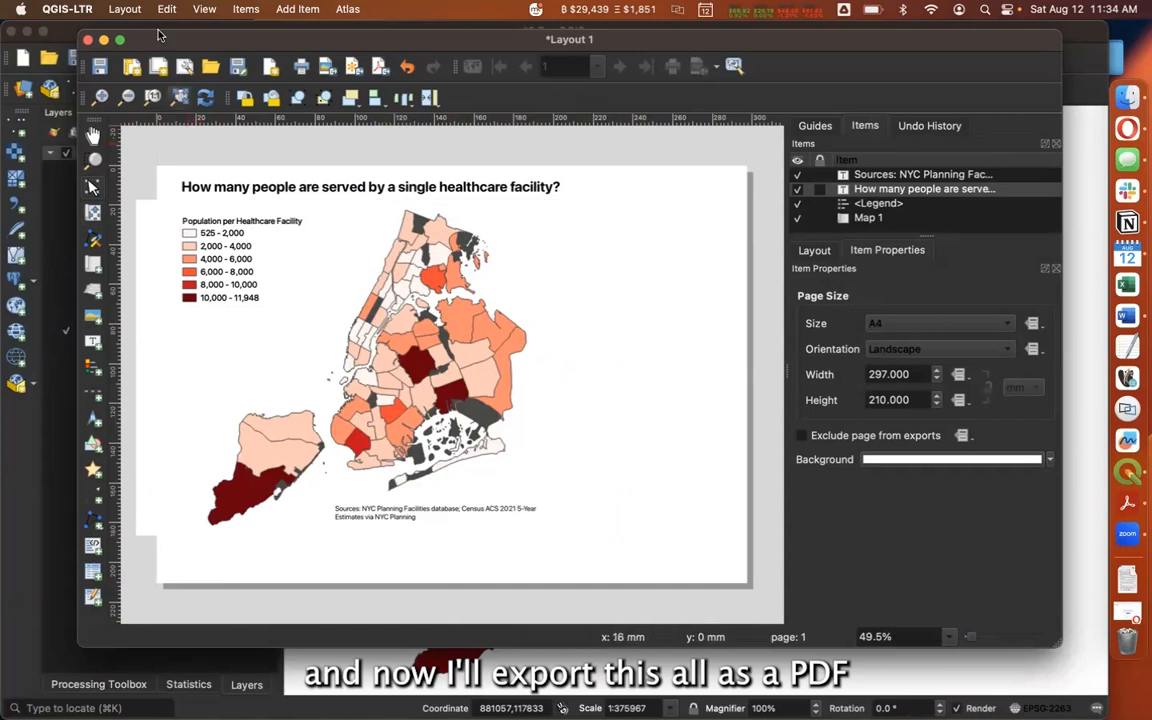
# Export the layout as a PDF named "Population per healthcare facility" in the 2.7 folder, keeping the default export options
pyautogui.click(125, 9)
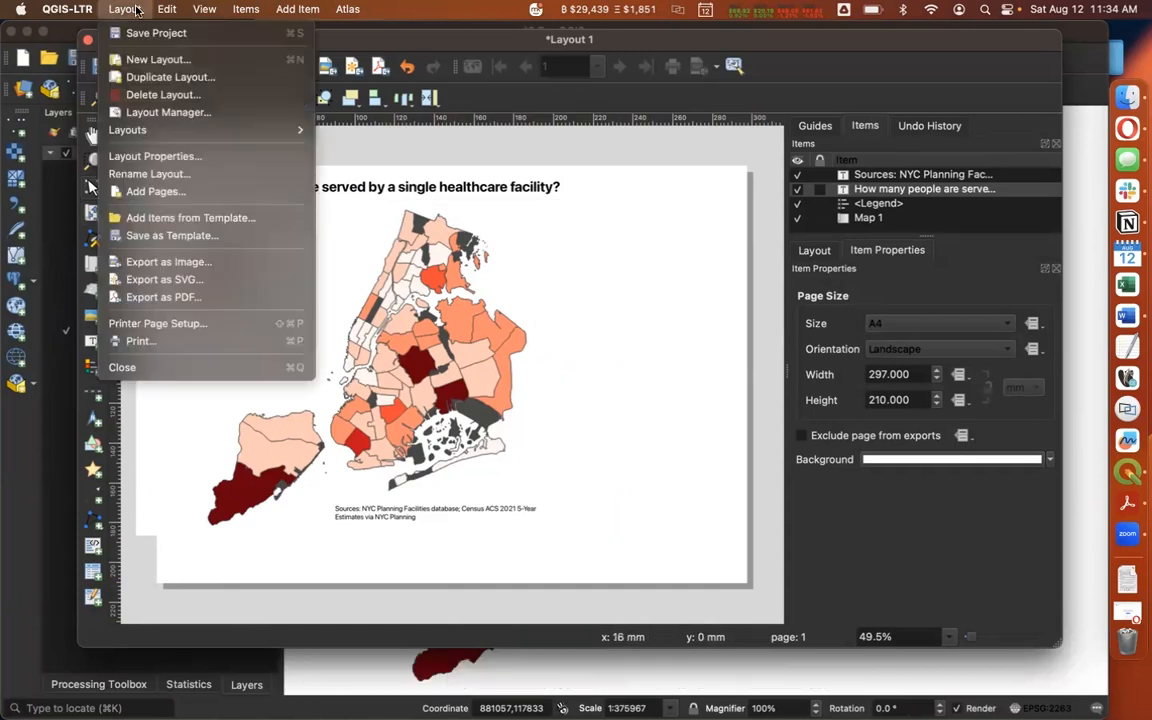
pyautogui.click(184, 305)
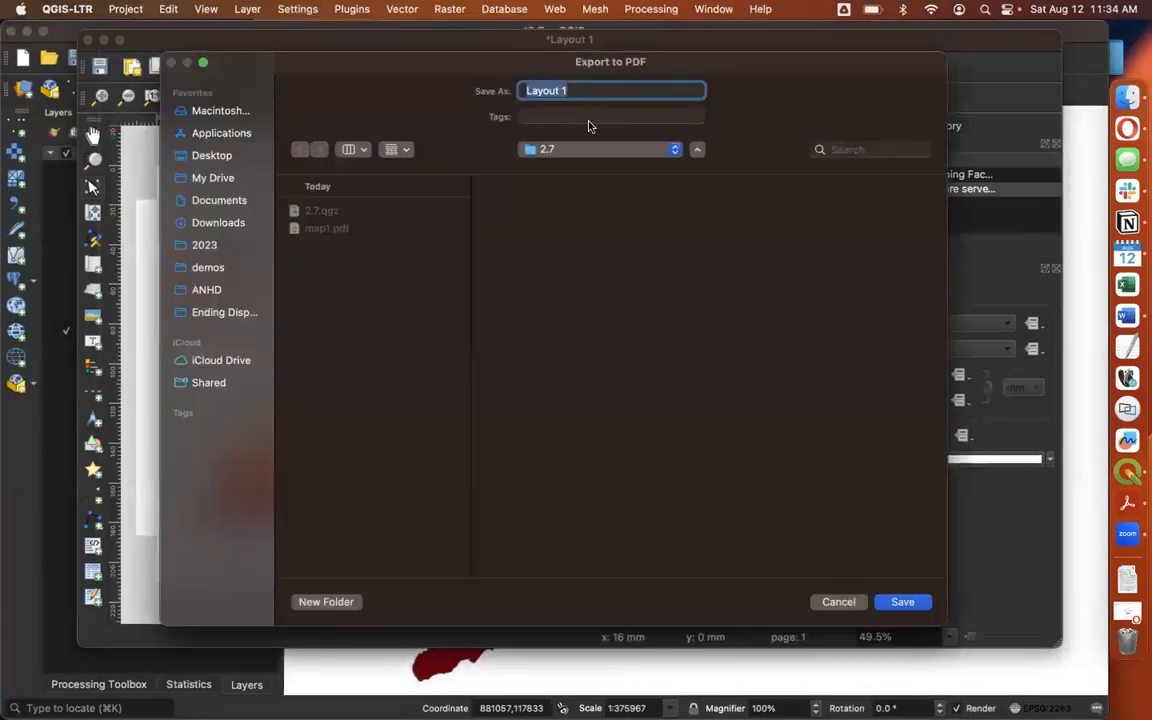
pyautogui.press('BackSpace')
pyautogui.write('Population per healthcare facility')
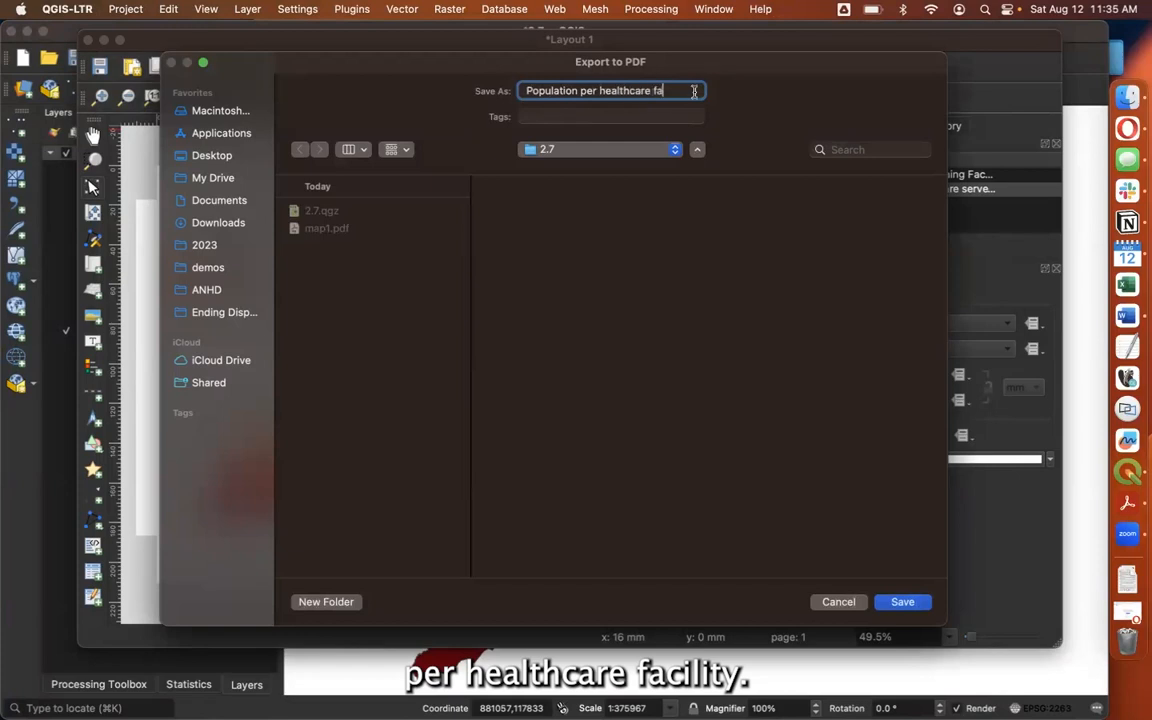
pyautogui.click(903, 602)
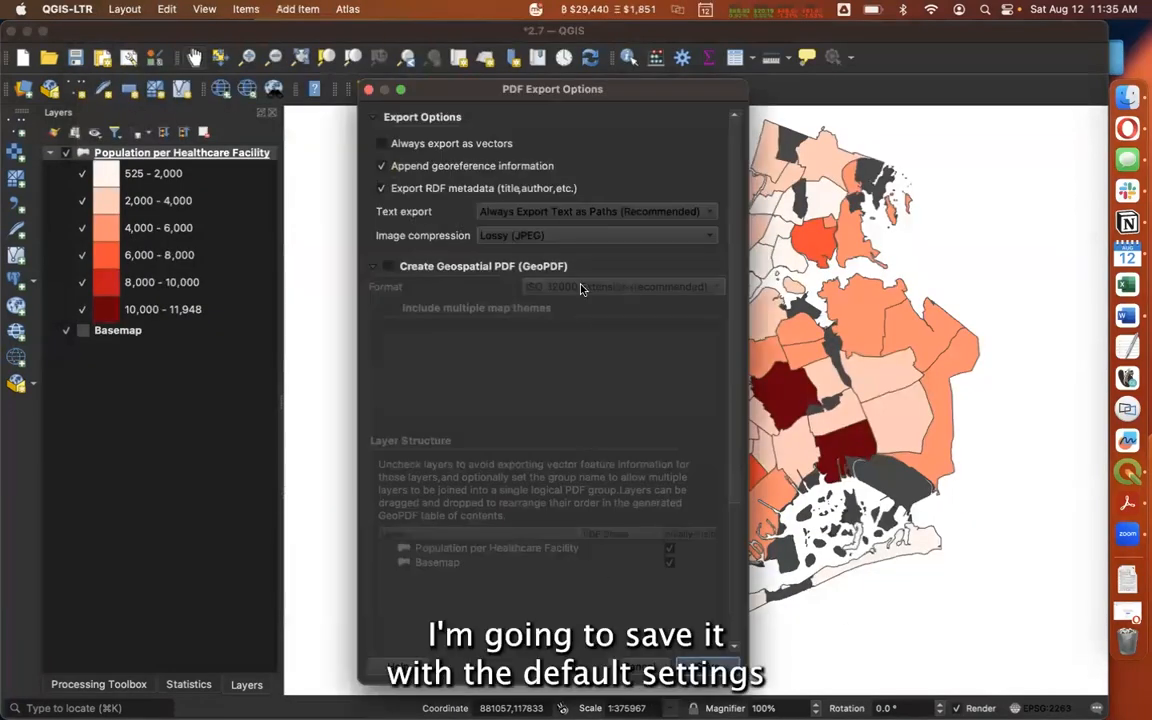
pyautogui.click(717, 675)
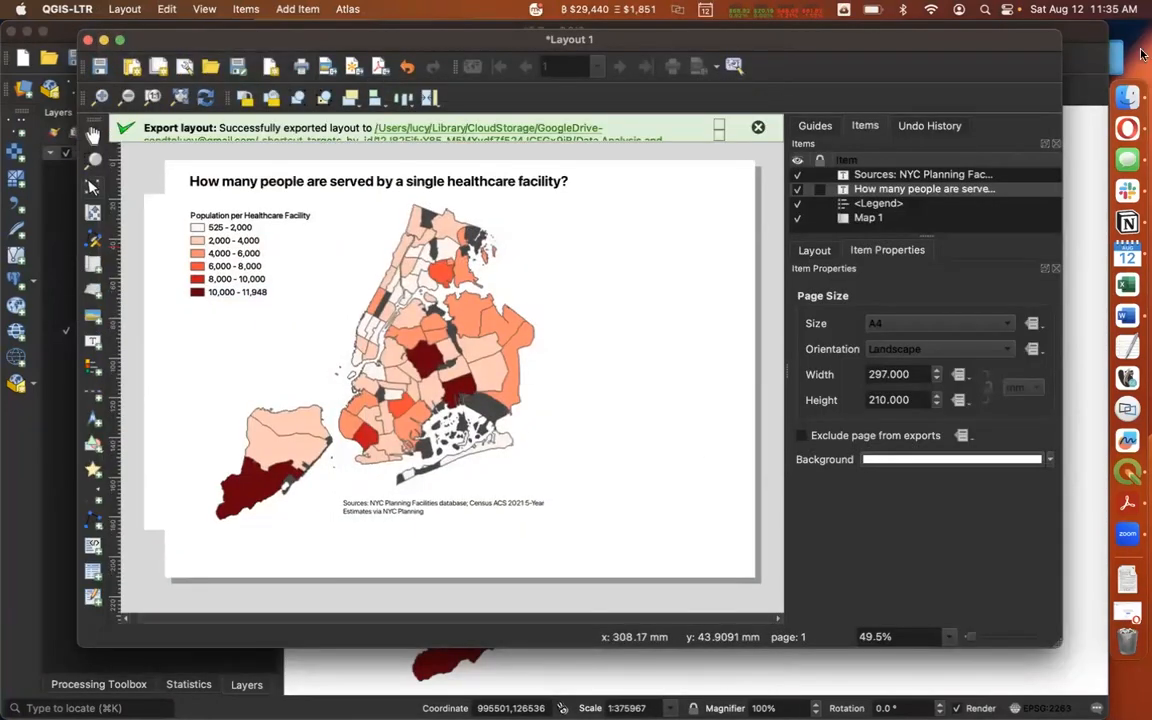
# Switch to Finder and open the exported Population per healthcare facility PDF from the 2.7 folder
pyautogui.click(1128, 99)
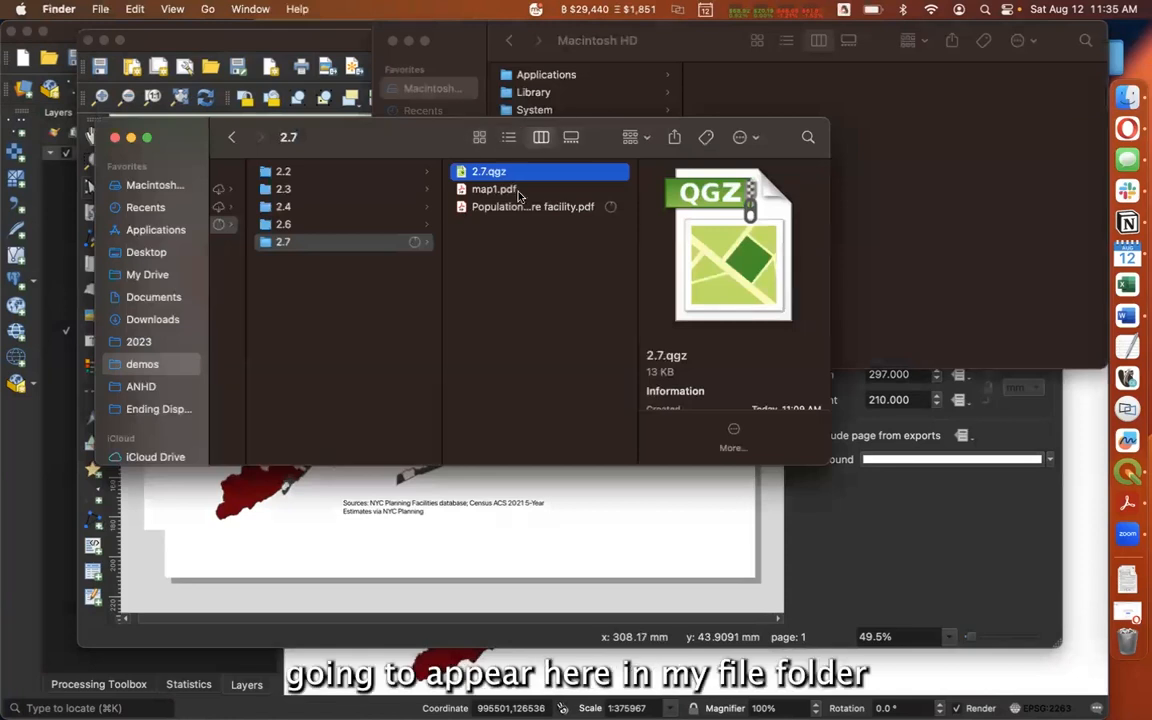
pyautogui.click(505, 206)
pyautogui.doubleClick(507, 207)
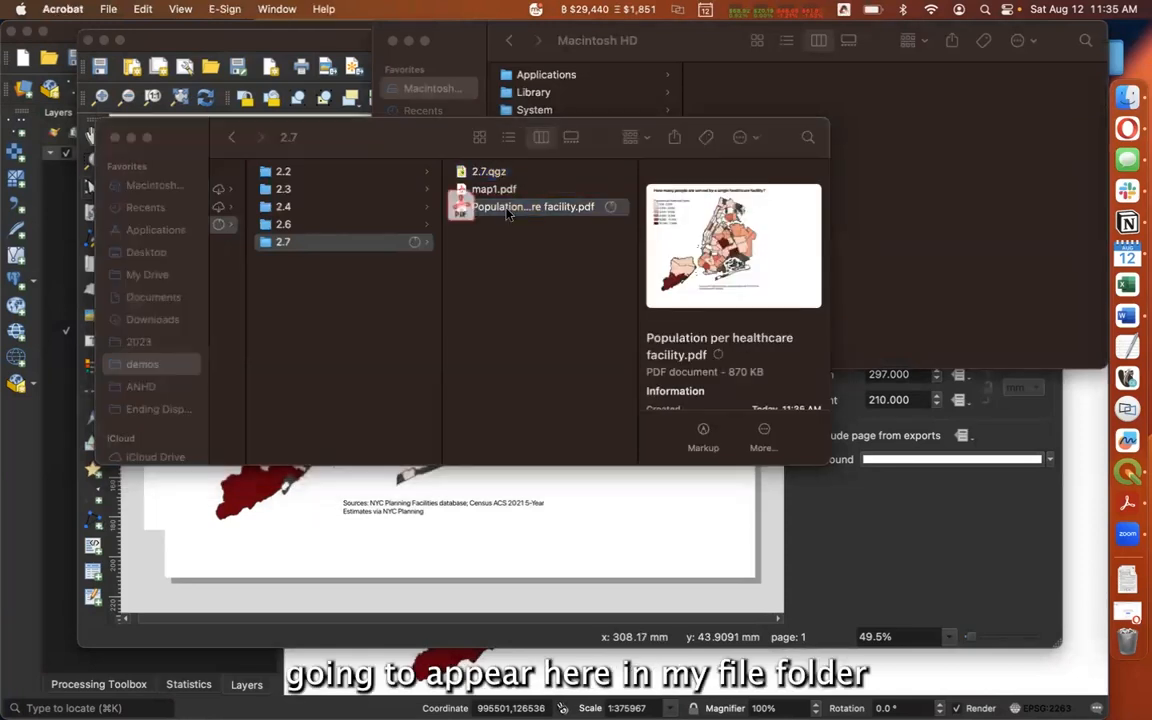